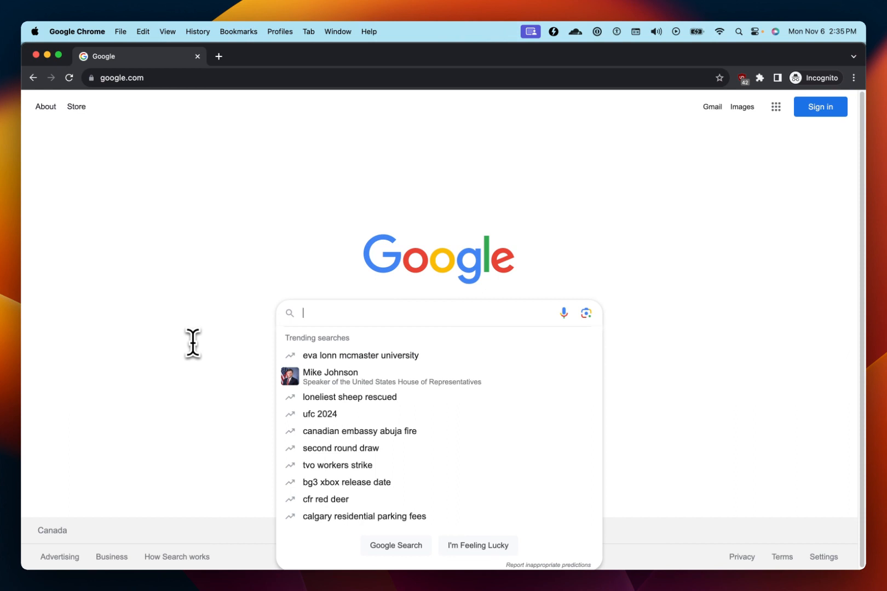
- Search Google for 5e.tools, go to the 5etools site and open its DM Screen
{"action": "type", "text": "5e.tools"}
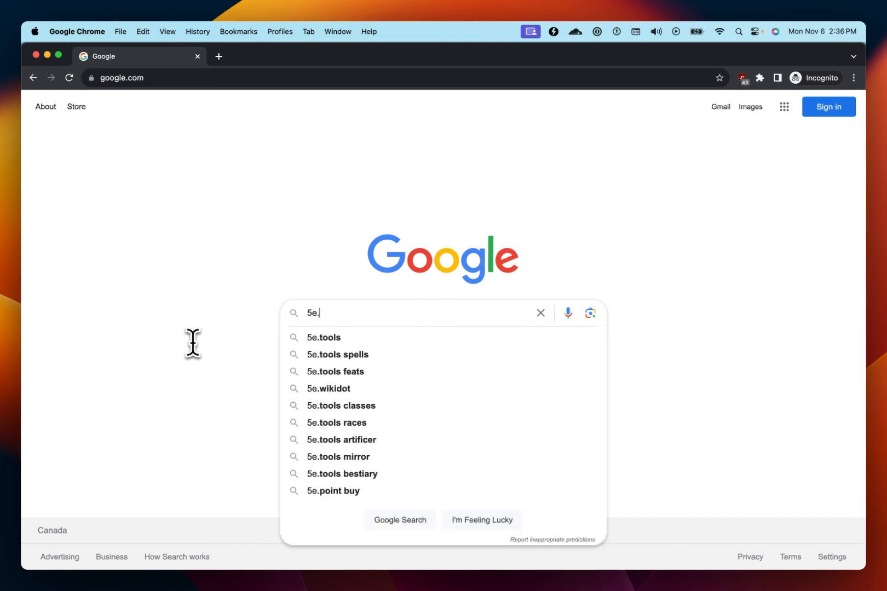
{"action": "key", "text": "Return"}
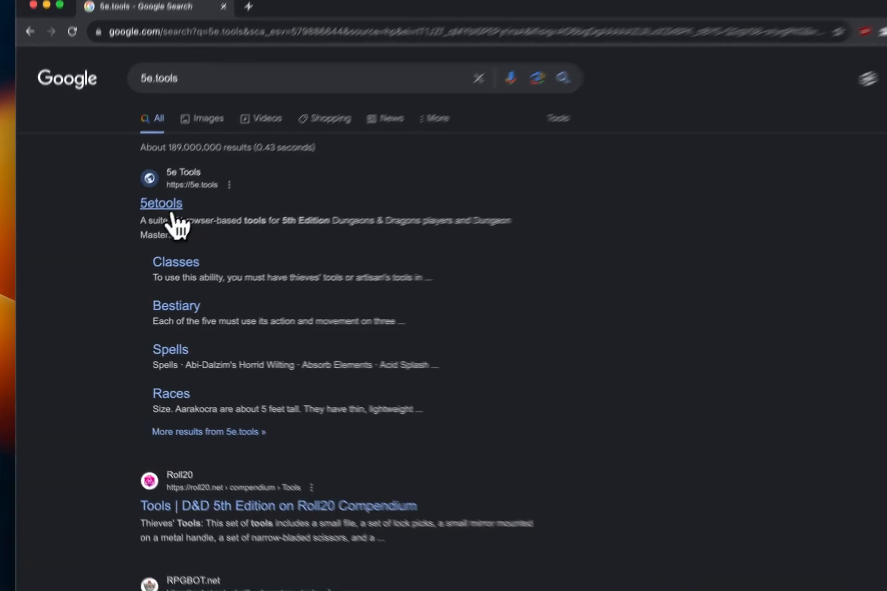
{"action": "left_click", "coordinate": [149, 225]}
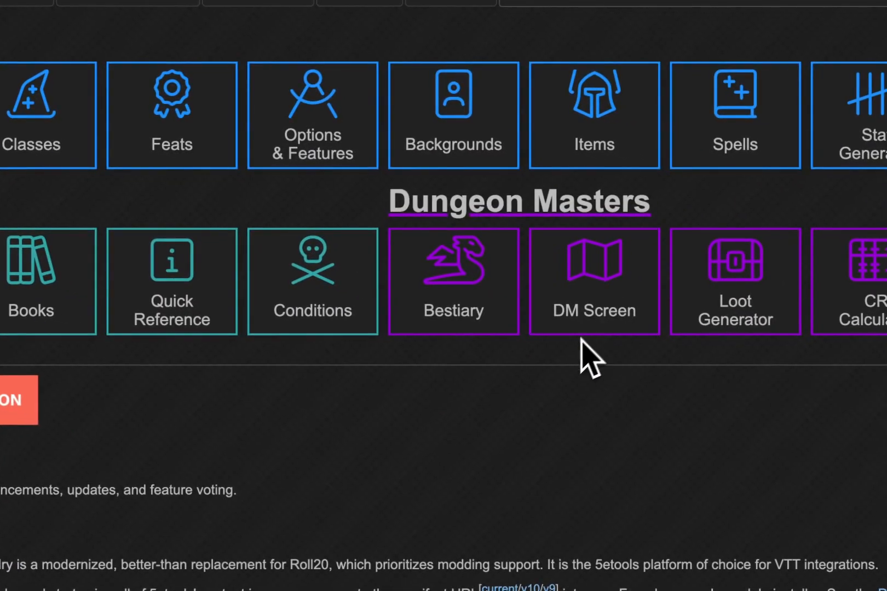
{"action": "left_click", "coordinate": [611, 304]}
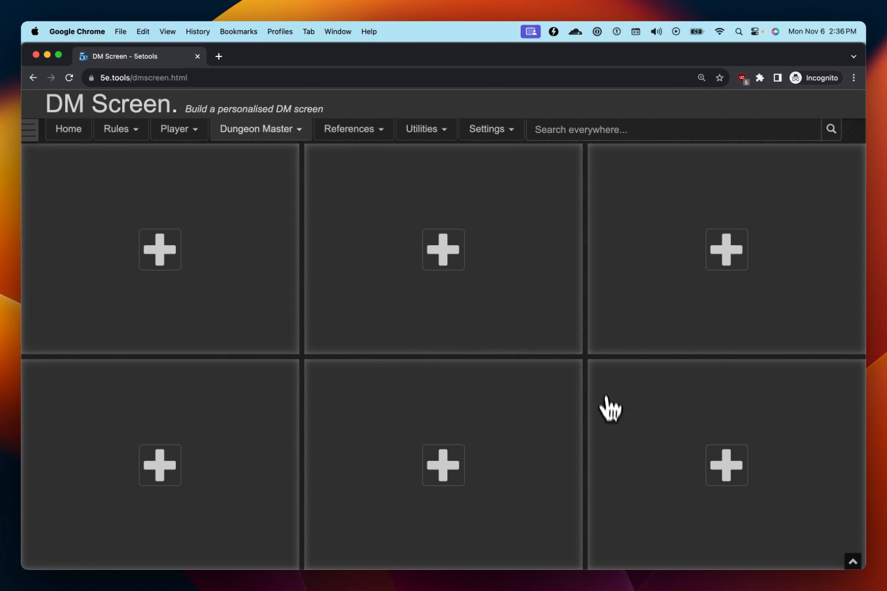
- Set the DM screen grid dimensions to a width of 3 and a height of 1
{"action": "mouse_move", "coordinate": [29, 129]}
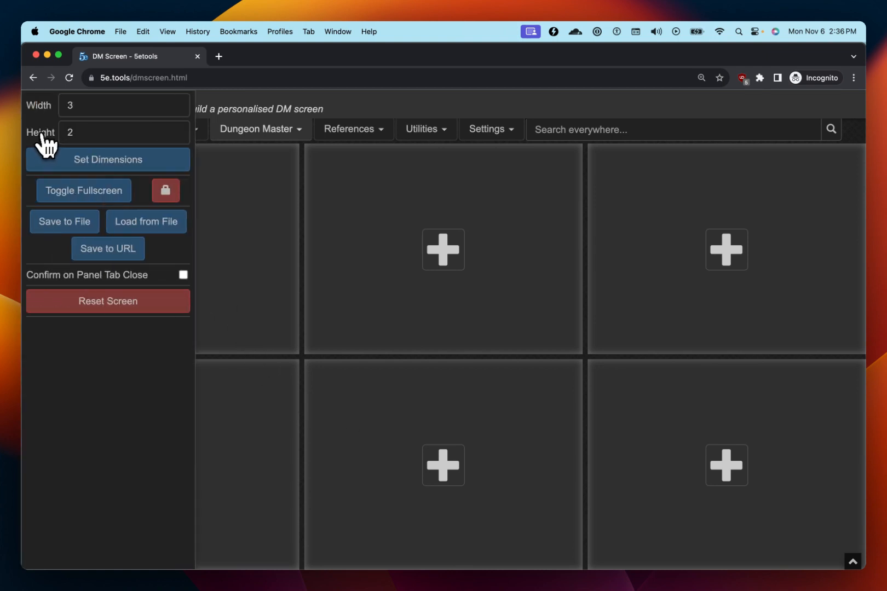
{"action": "left_click", "coordinate": [89, 106]}
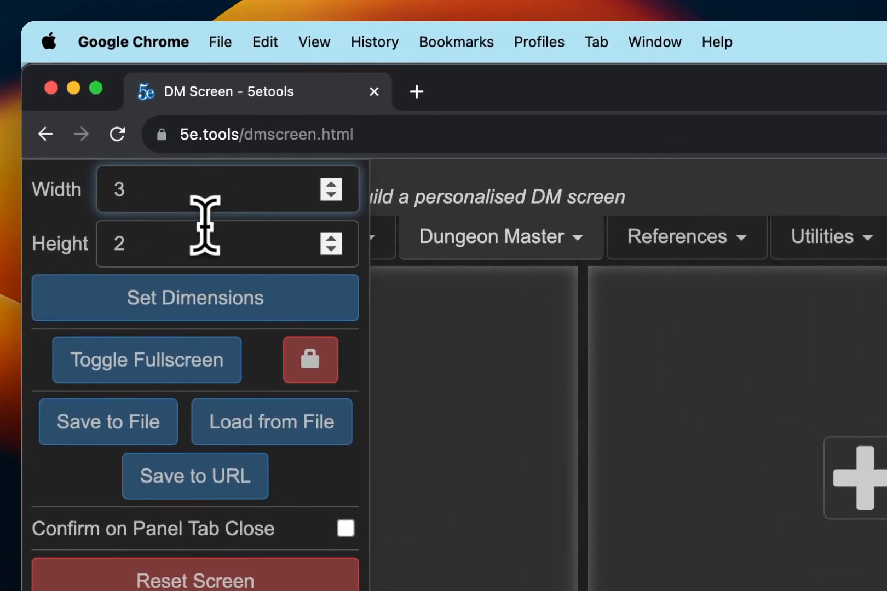
{"action": "double_click", "coordinate": [212, 238]}
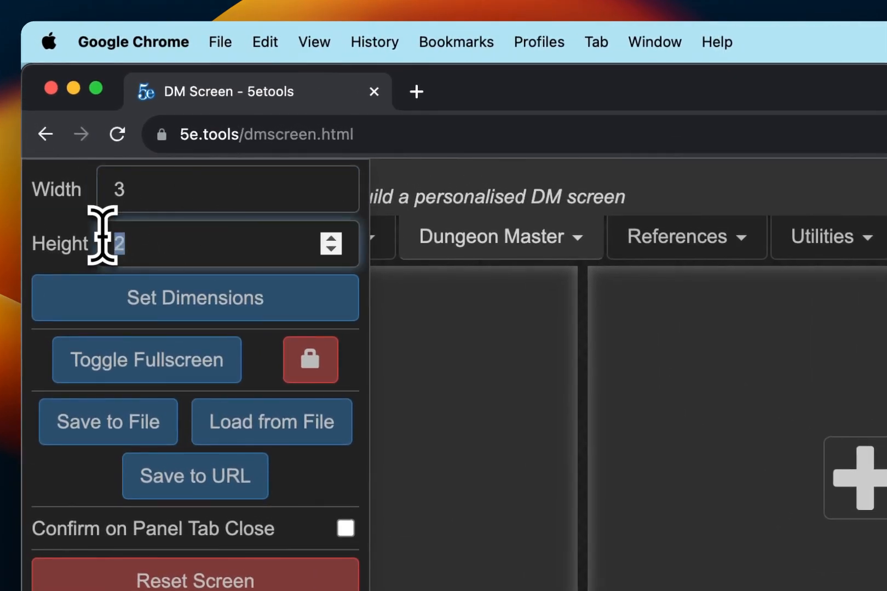
{"action": "type", "text": "1"}
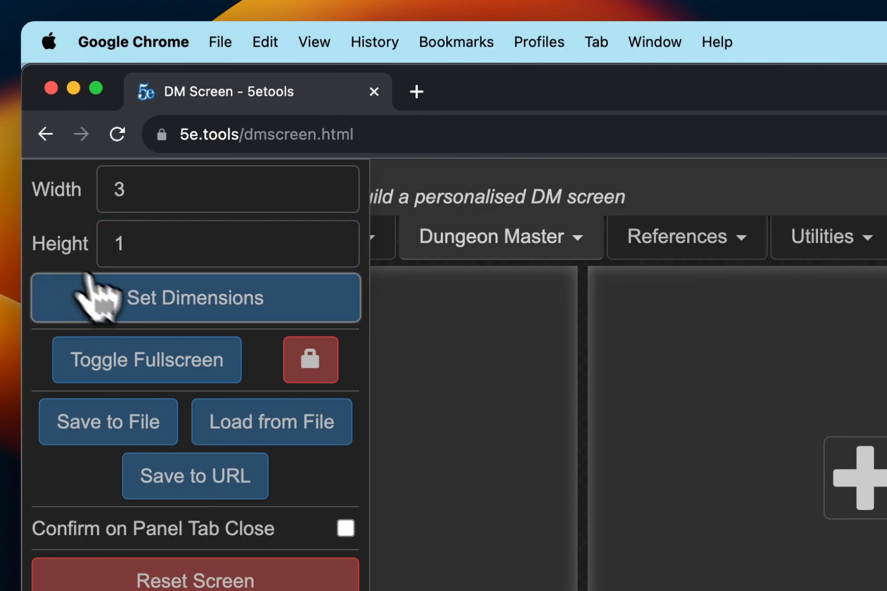
{"action": "left_click", "coordinate": [89, 297]}
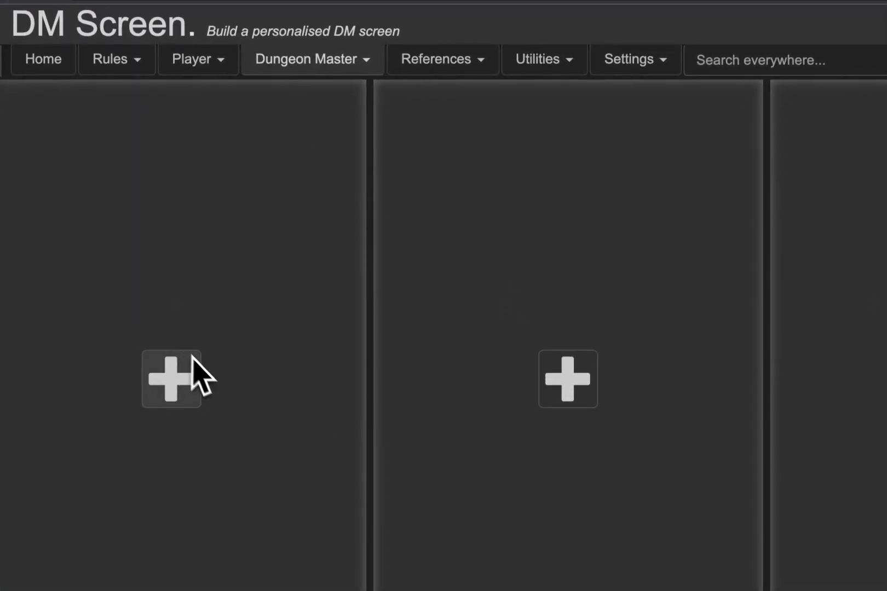
- Add an Initiative Tracker Creature Viewer to the first panel and an Initiative Tracker to the middle panel
{"action": "left_click", "coordinate": [195, 391]}
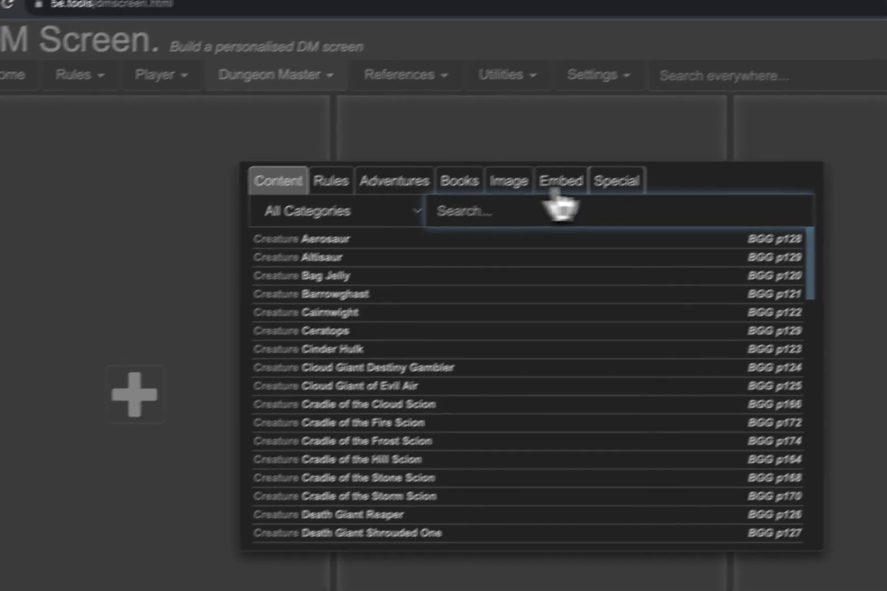
{"action": "left_click", "coordinate": [624, 186]}
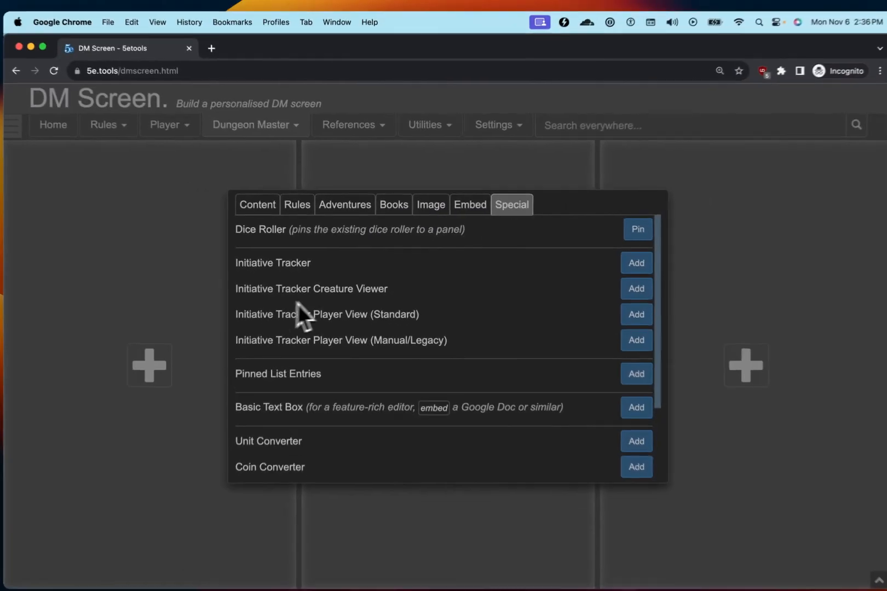
{"action": "left_click", "coordinate": [622, 286]}
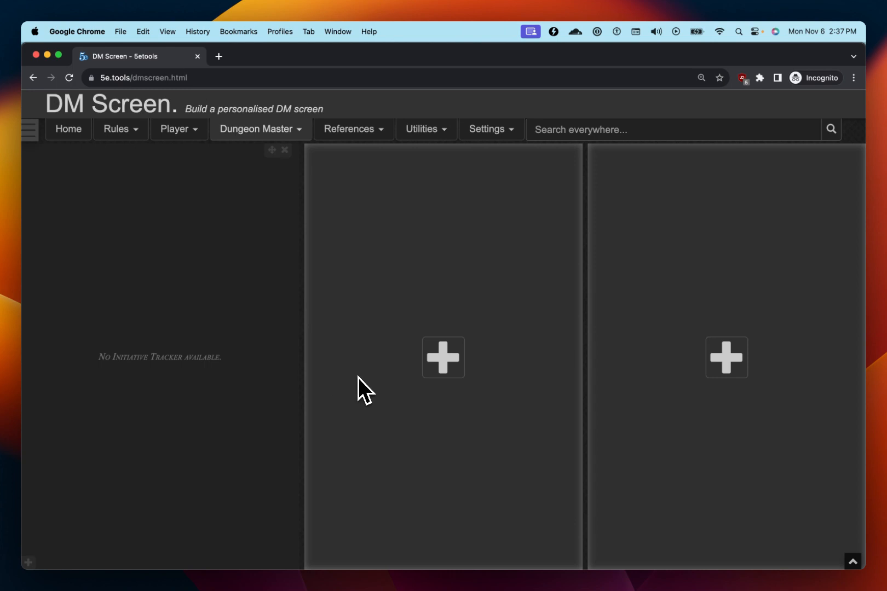
{"action": "left_click", "coordinate": [450, 364]}
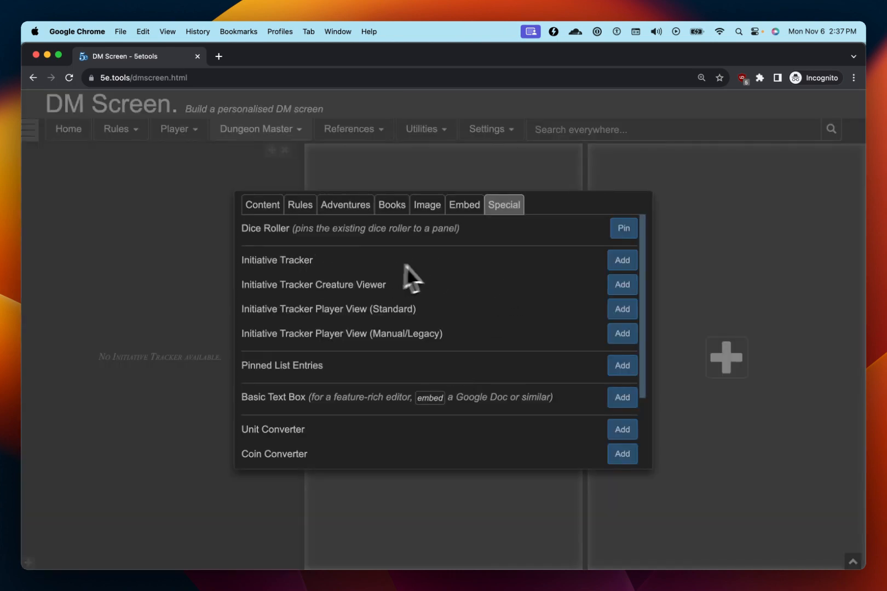
{"action": "left_click", "coordinate": [622, 264]}
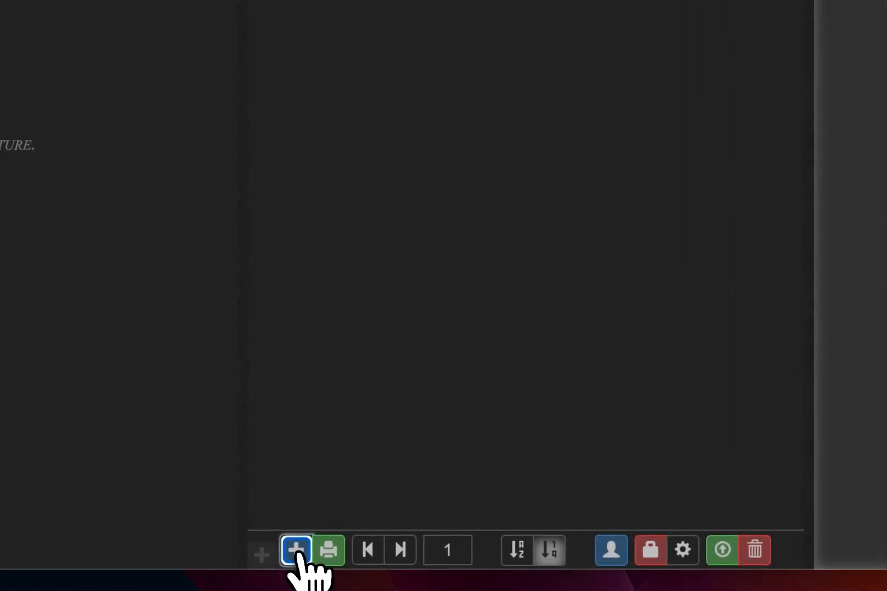
- Name the three tracker entries Boblin the Goblin, Terys the Tiefling and Minos the Minotaur
{"action": "type", "text": "Boblin the Goblin"}
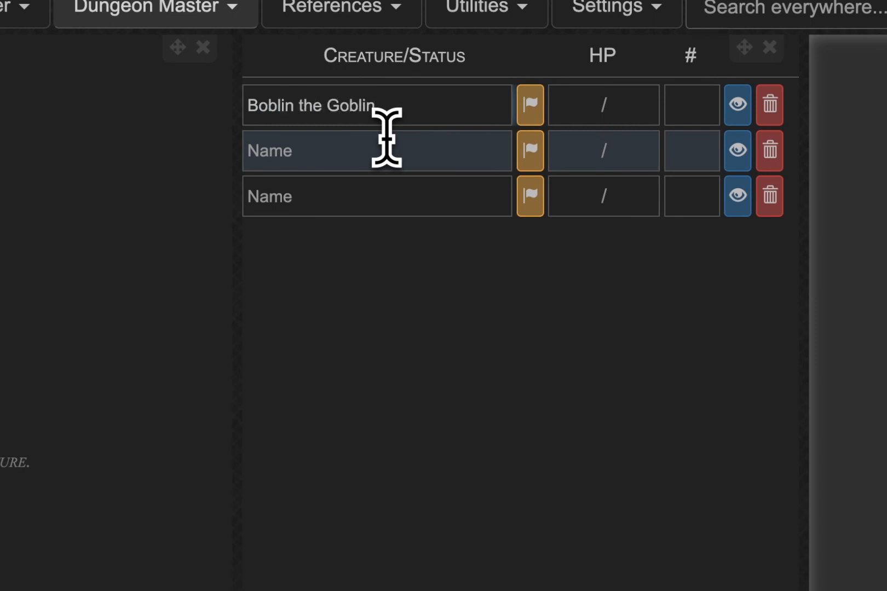
{"action": "type", "text": "Tery"}
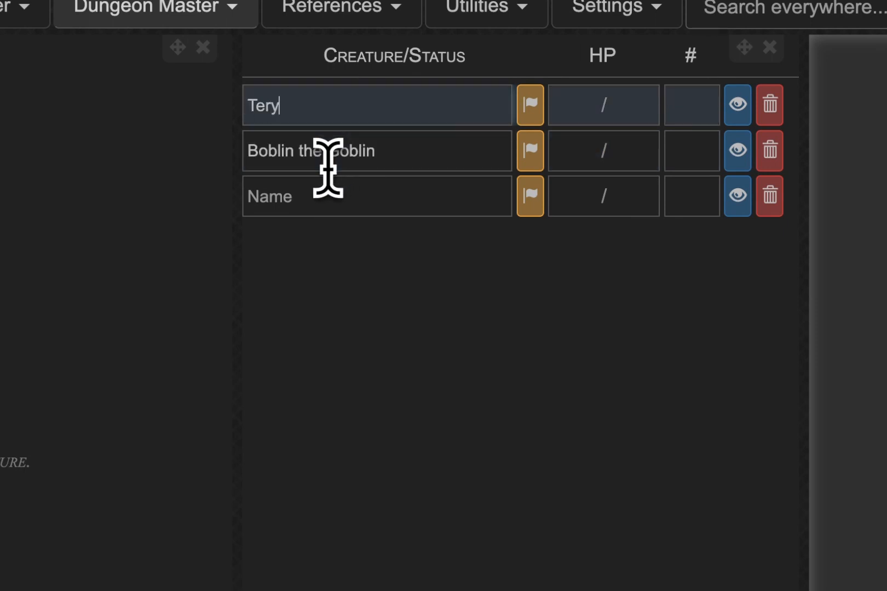
{"action": "type", "text": "s the Tiefling"}
{"action": "left_click", "coordinate": [329, 197]}
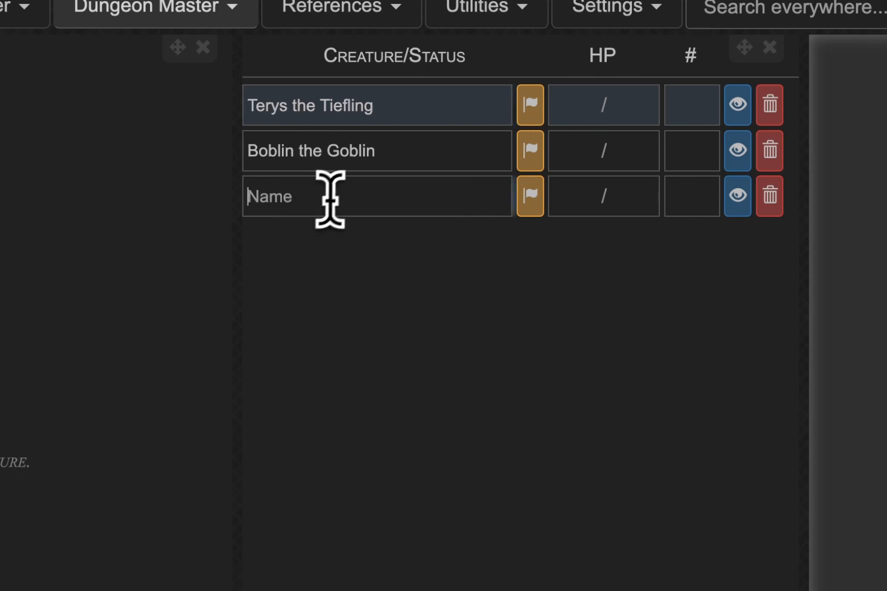
{"action": "type", "text": "Minos the Minotaur"}
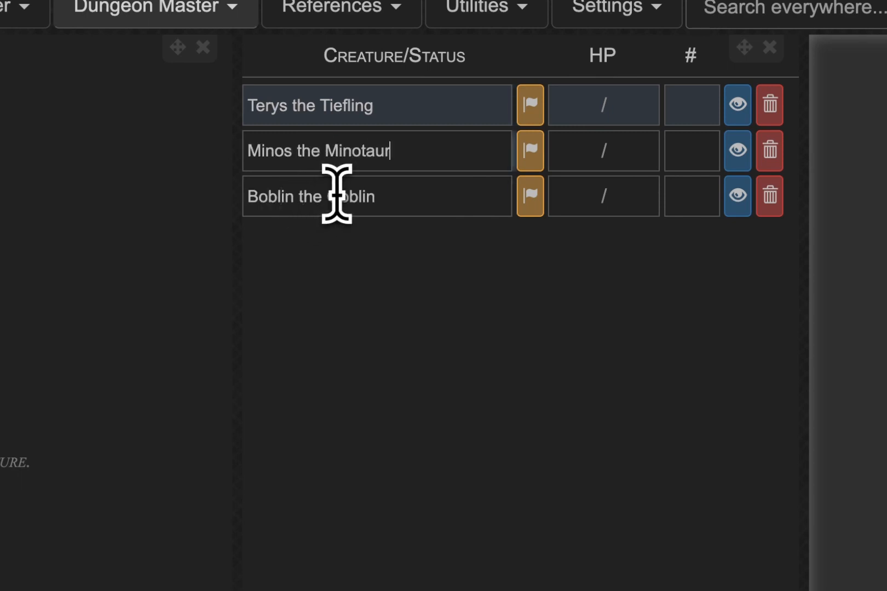
- Set the hit points to 26 for Terys the Tiefling, 38 for Minos the Minotaur and 32 for Boblin the Goblin
{"action": "left_click", "coordinate": [602, 106]}
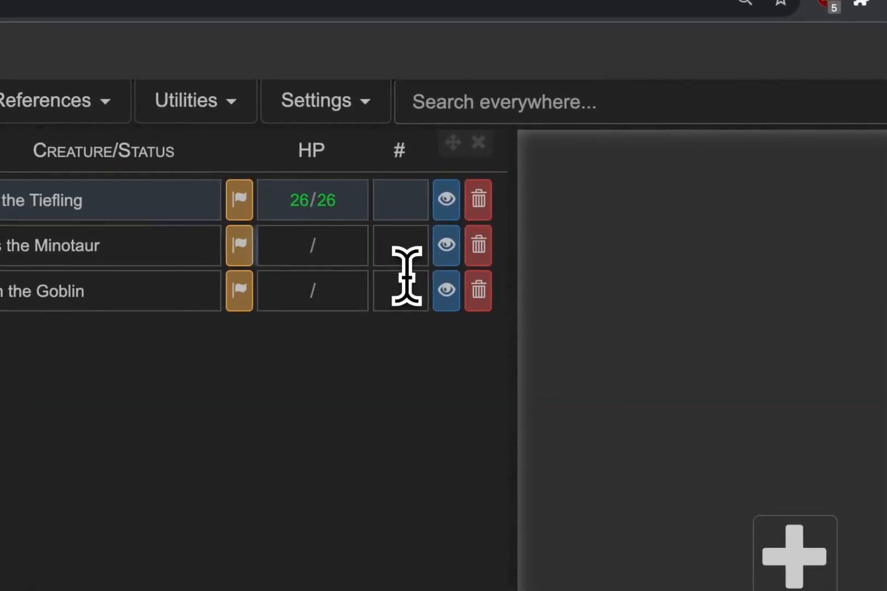
{"action": "type", "text": "38"}
{"action": "key", "text": "Tab"}
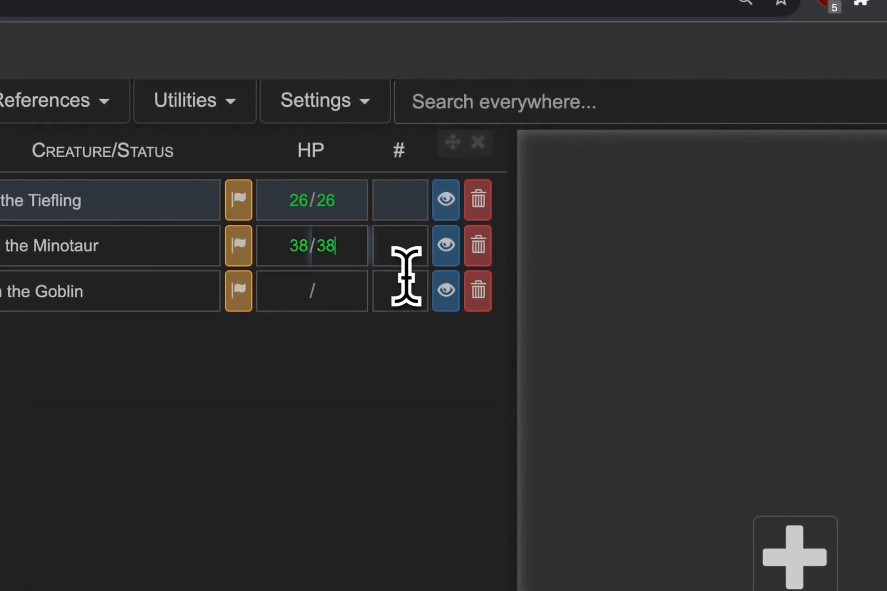
{"action": "left_click", "coordinate": [274, 305]}
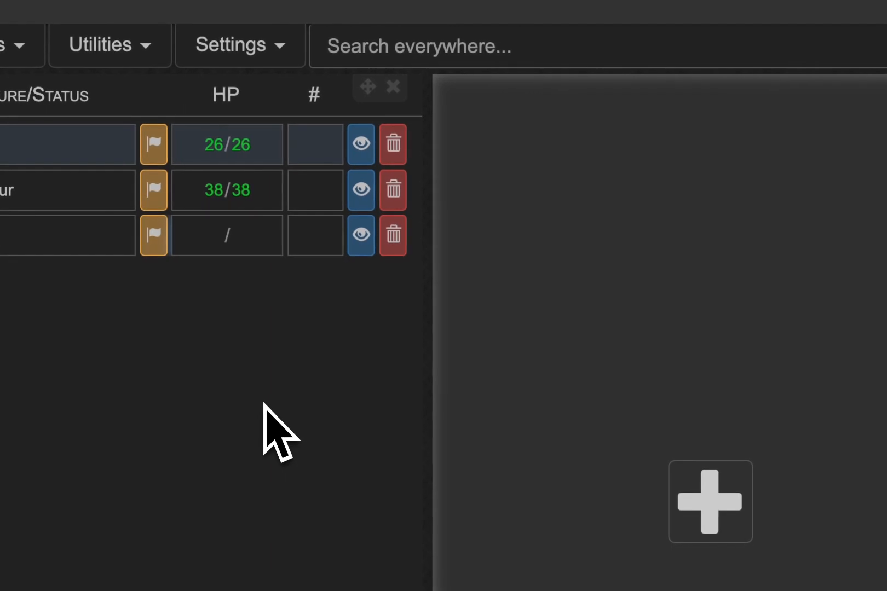
{"action": "type", "text": "32"}
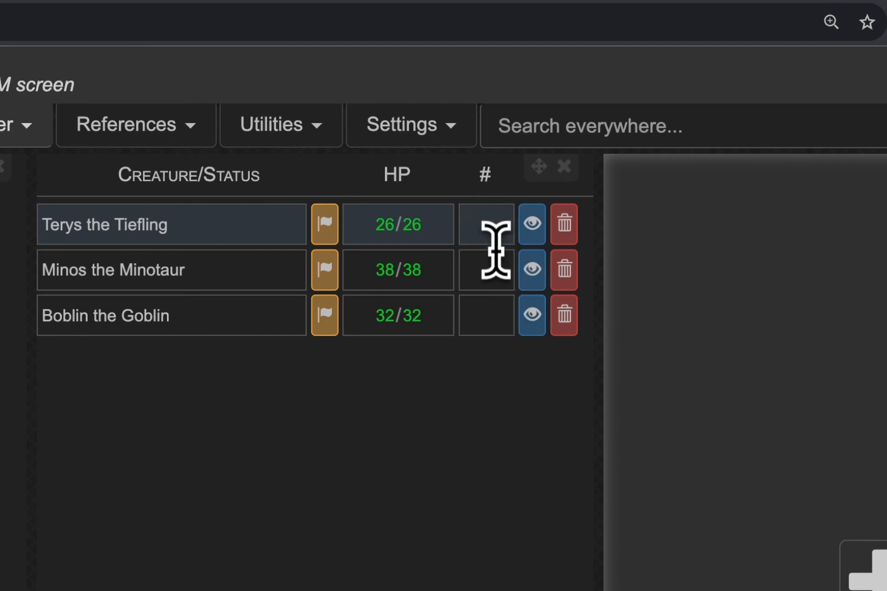
- Set the initiative scores to 14 for Terys the Tiefling, 16 for Boblin the Goblin and 10 for Minos the Minotaur
{"action": "left_click", "coordinate": [500, 225]}
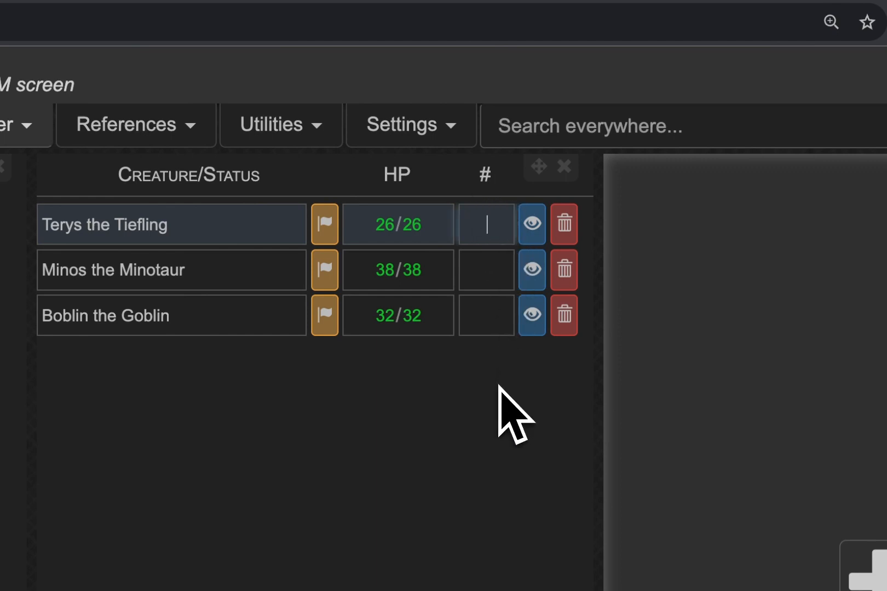
{"action": "left_click", "coordinate": [488, 307]}
{"action": "type", "text": "16"}
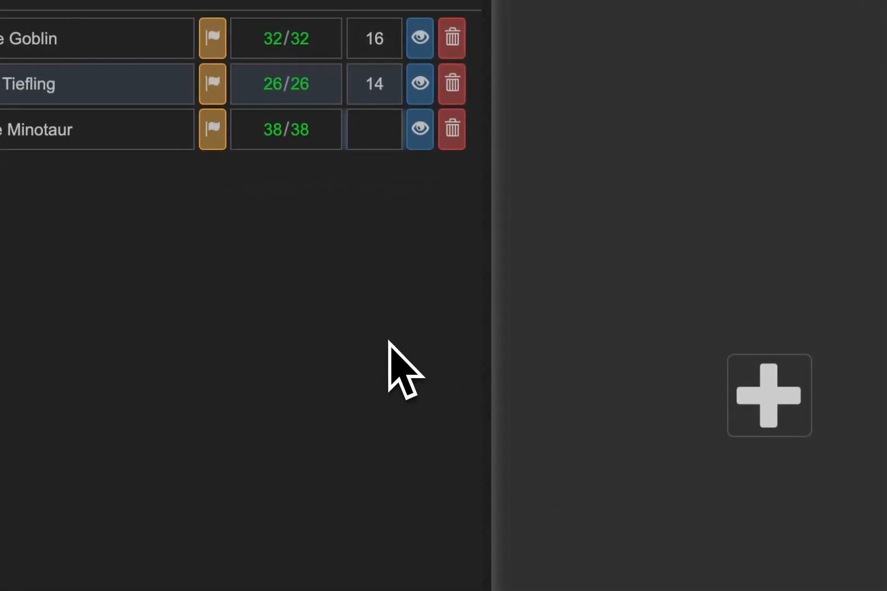
{"action": "type", "text": "10"}
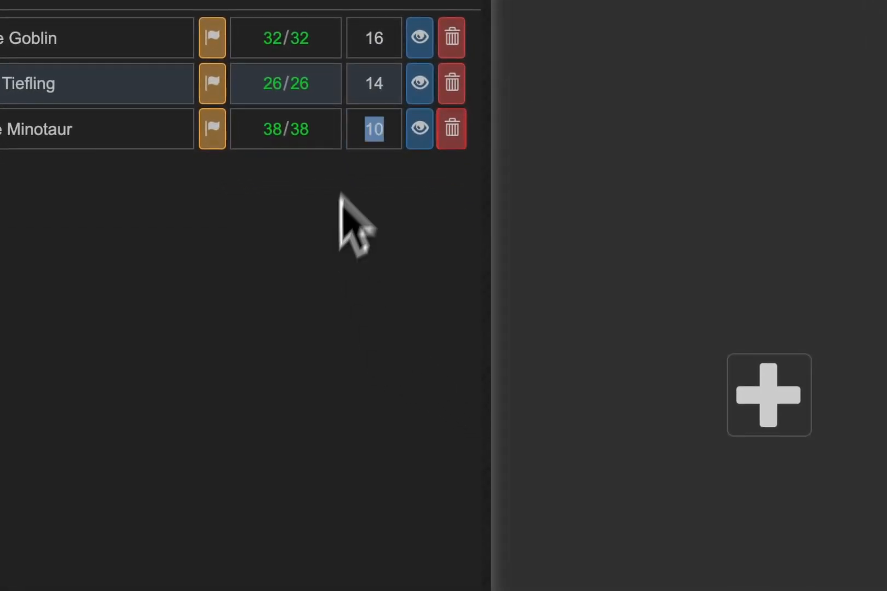
{"action": "left_click", "coordinate": [392, 301]}
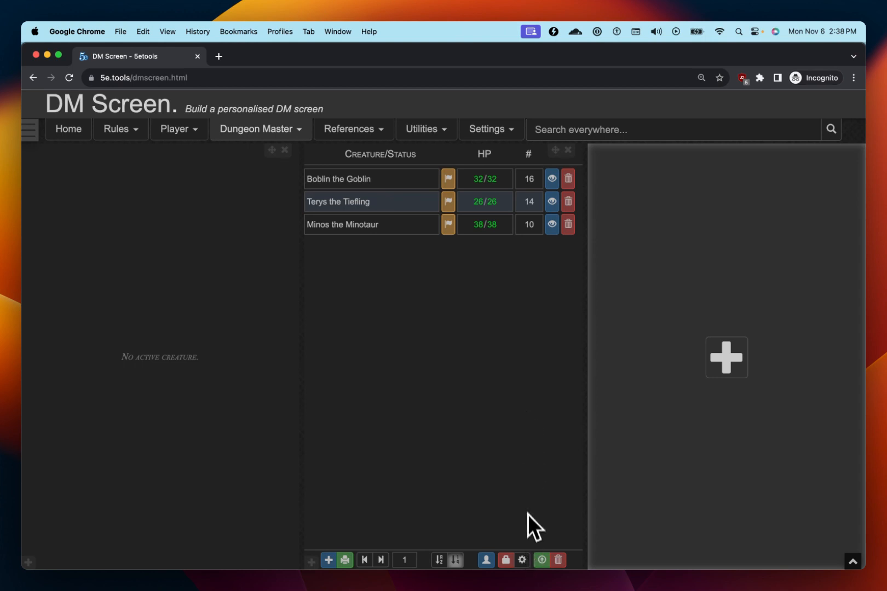
- Enable additional columns in the initiative tracker's settings, add the general Armor Class column and save
{"action": "left_click", "coordinate": [526, 561]}
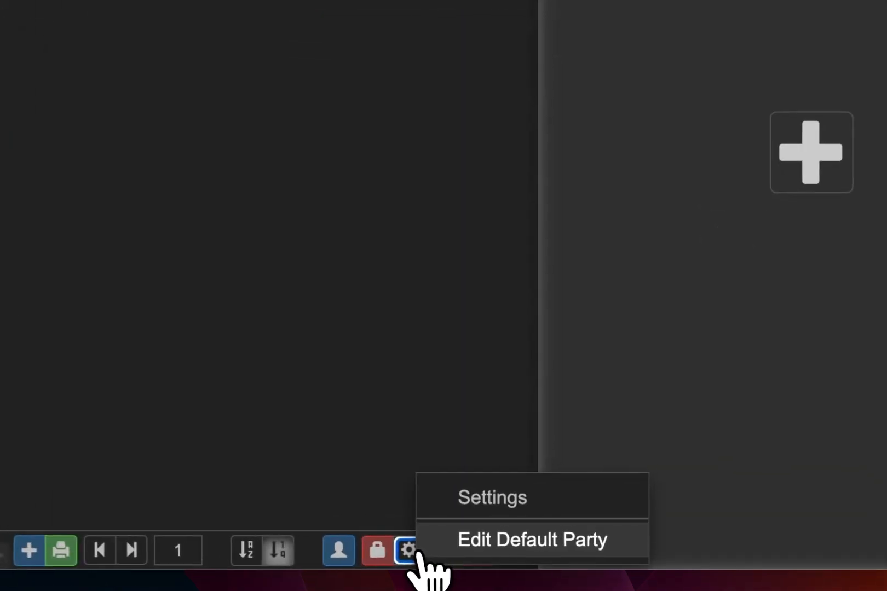
{"action": "left_click", "coordinate": [473, 510]}
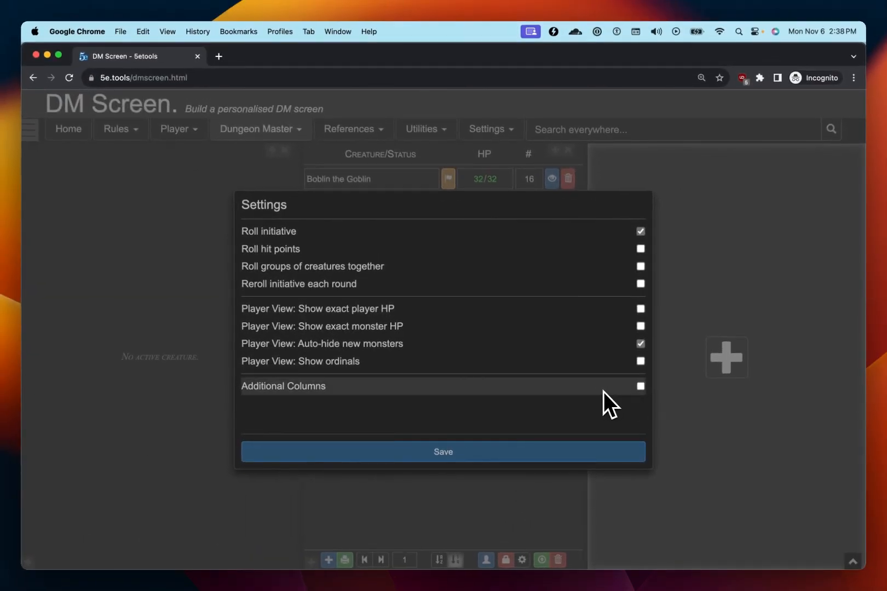
{"action": "left_click", "coordinate": [641, 389]}
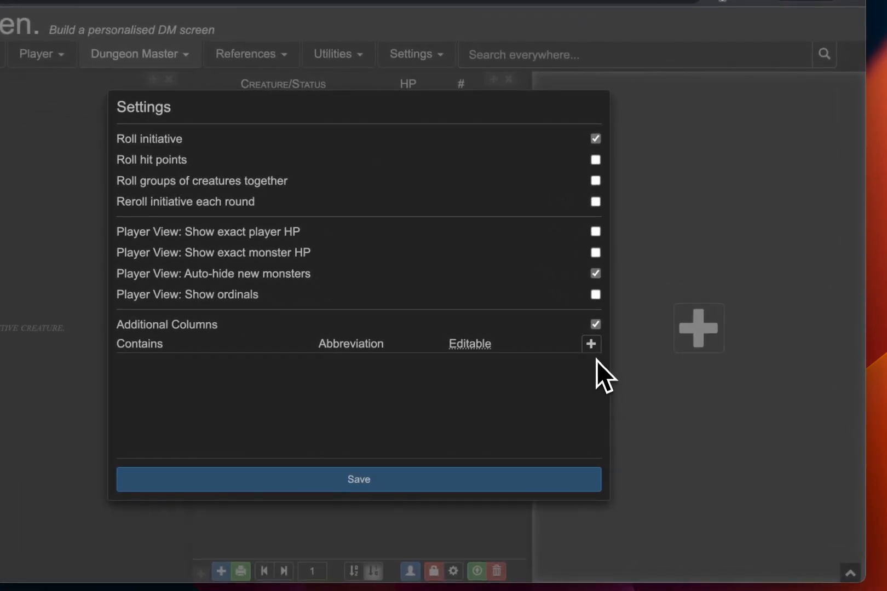
{"action": "left_click", "coordinate": [591, 345]}
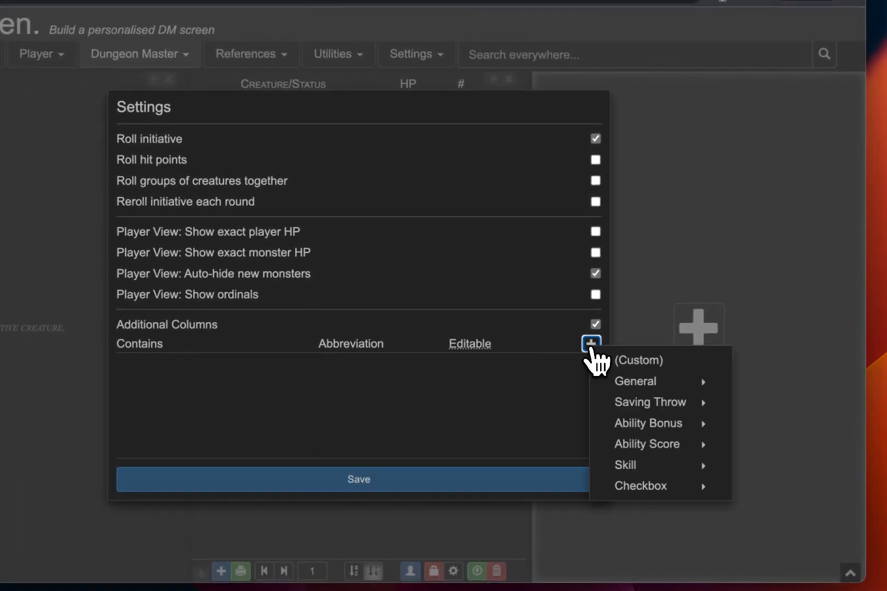
{"action": "left_click", "coordinate": [632, 383]}
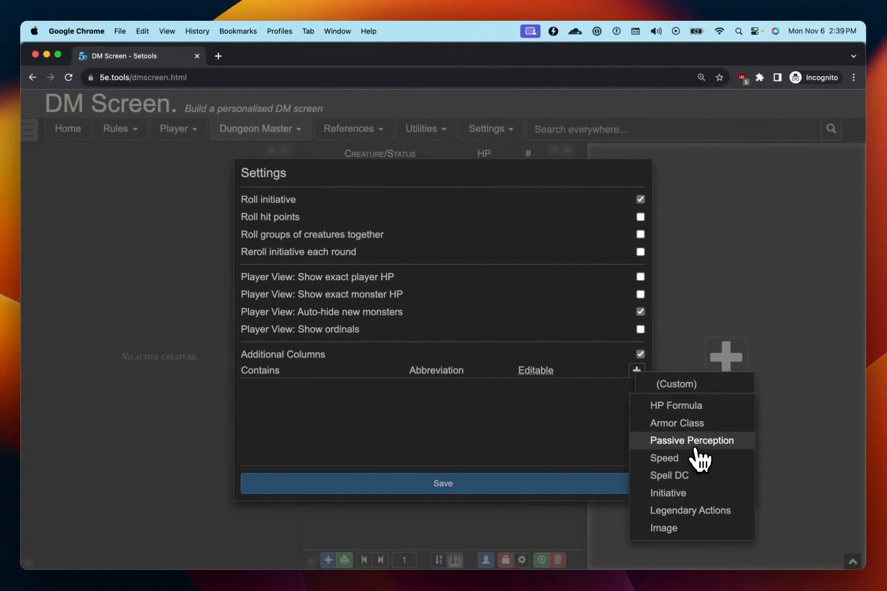
{"action": "left_click", "coordinate": [679, 424]}
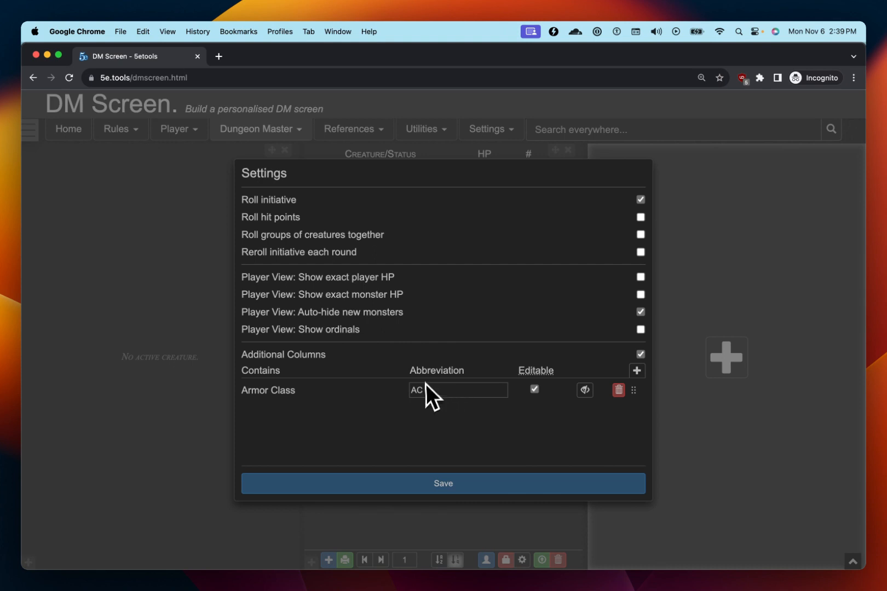
{"action": "left_click", "coordinate": [494, 491]}
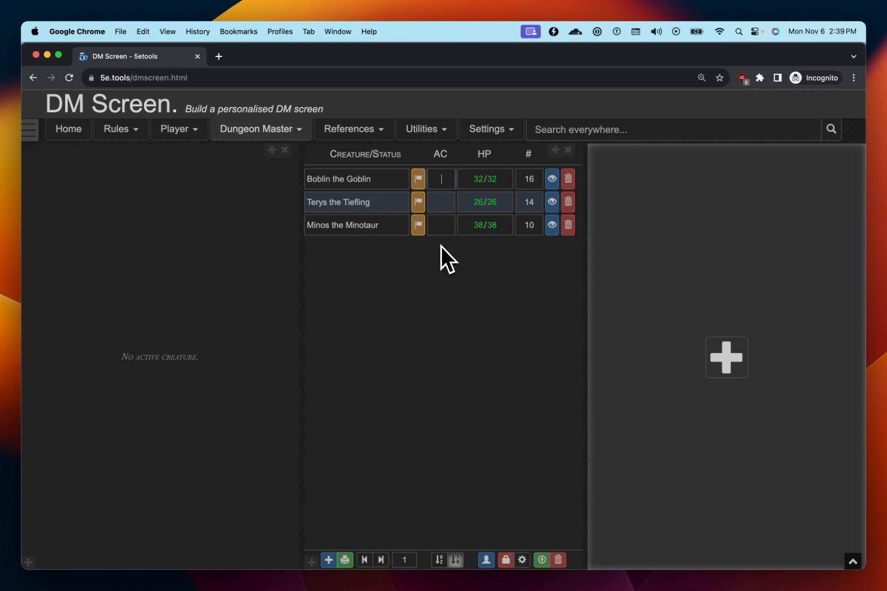
- Enter AC 14 for Boblin, 15 for Terys and 16 for Minos, and step the active turn from Boblin to Minos
{"action": "type", "text": "14"}
{"action": "left_click", "coordinate": [368, 560]}
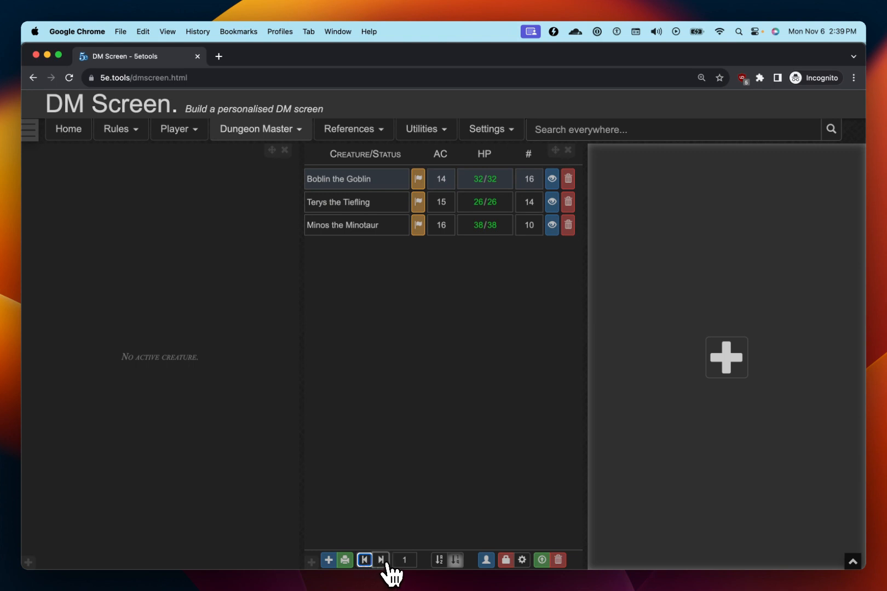
{"action": "left_click", "coordinate": [381, 561]}
{"action": "left_click", "coordinate": [381, 561]}
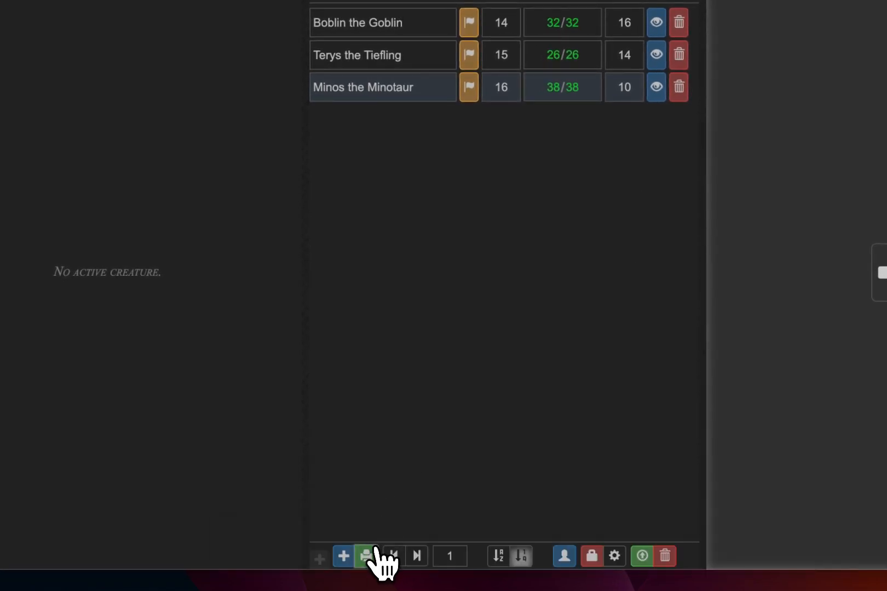
- Add a Mind Flayer from the monster search to the initiative tracker, customized with challenge rating 5 and the name Dream Visitor
{"action": "left_click", "coordinate": [376, 553]}
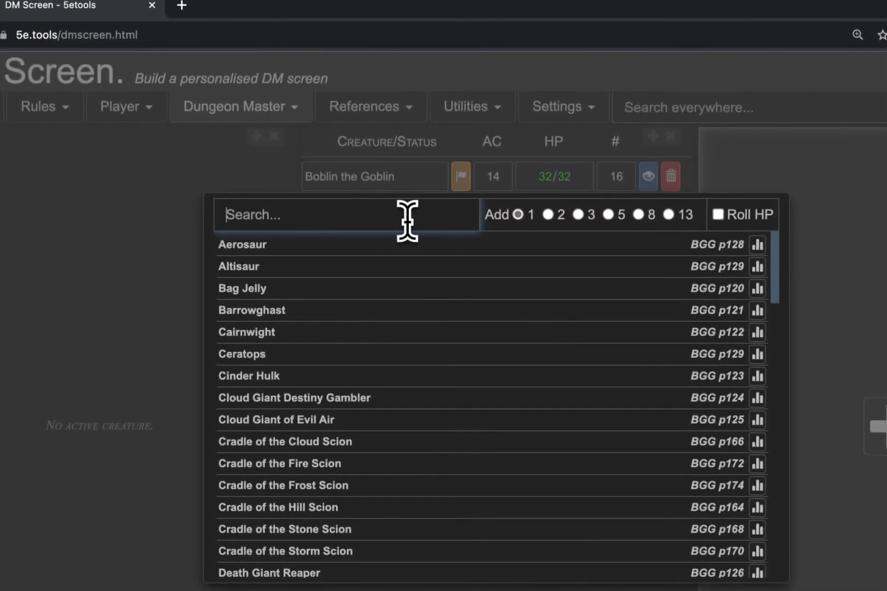
{"action": "type", "text": "d Flayer"}
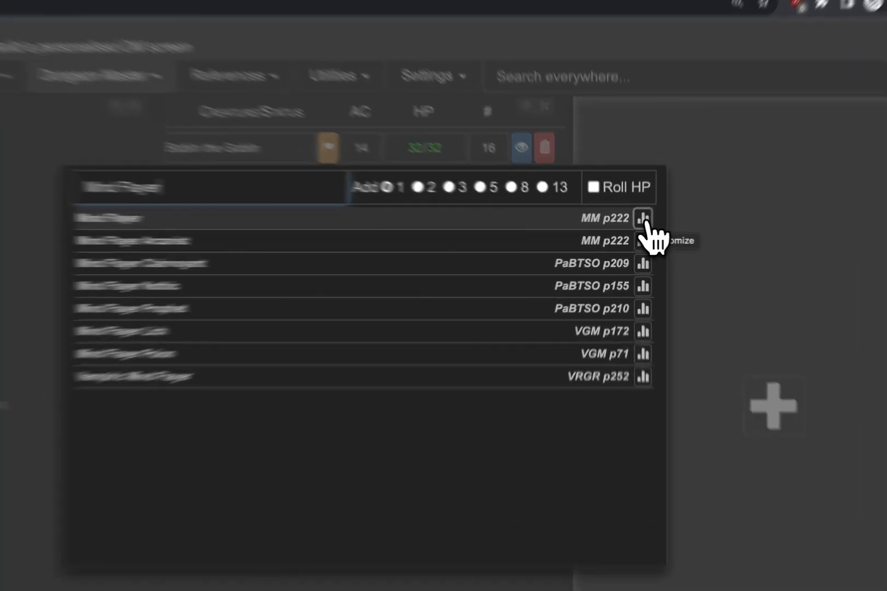
{"action": "left_click", "coordinate": [636, 227]}
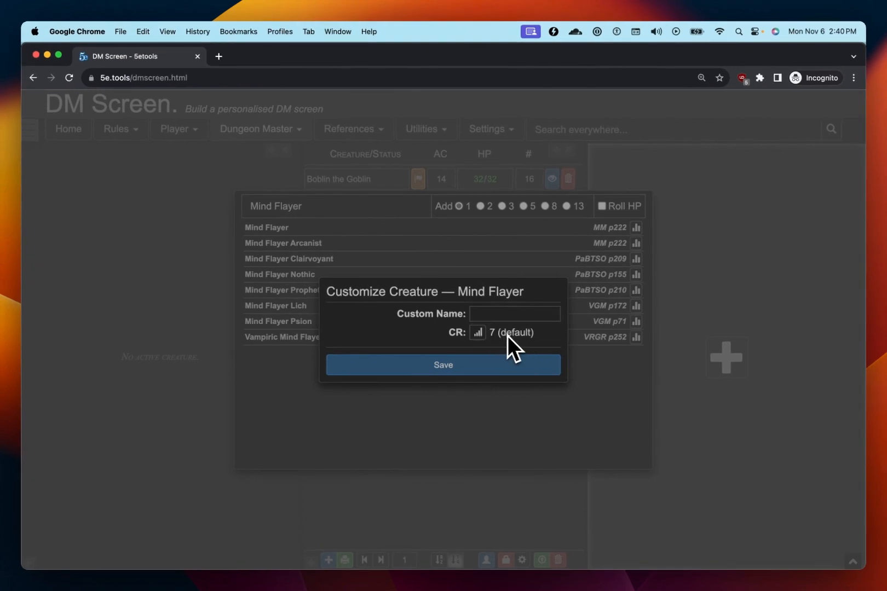
{"action": "left_click", "coordinate": [480, 336]}
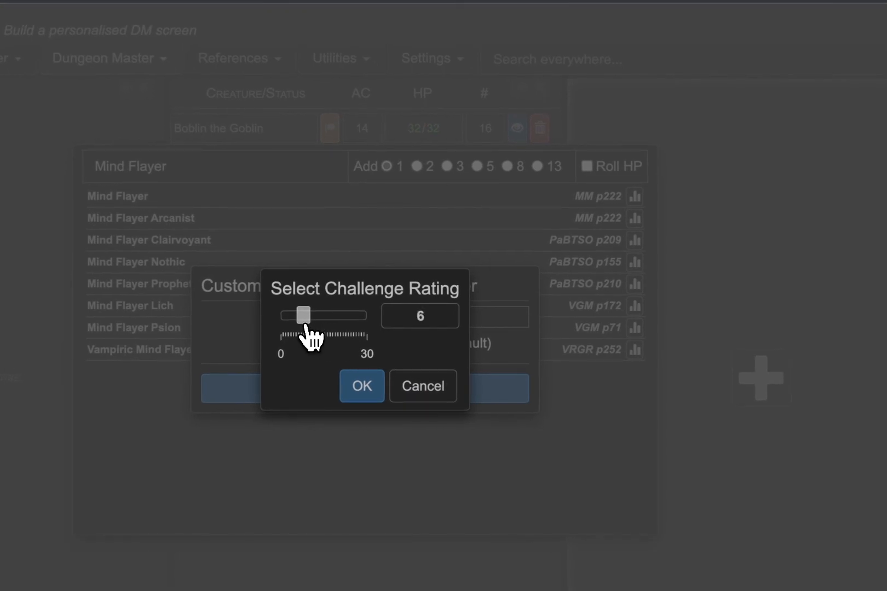
{"action": "left_click", "coordinate": [353, 383]}
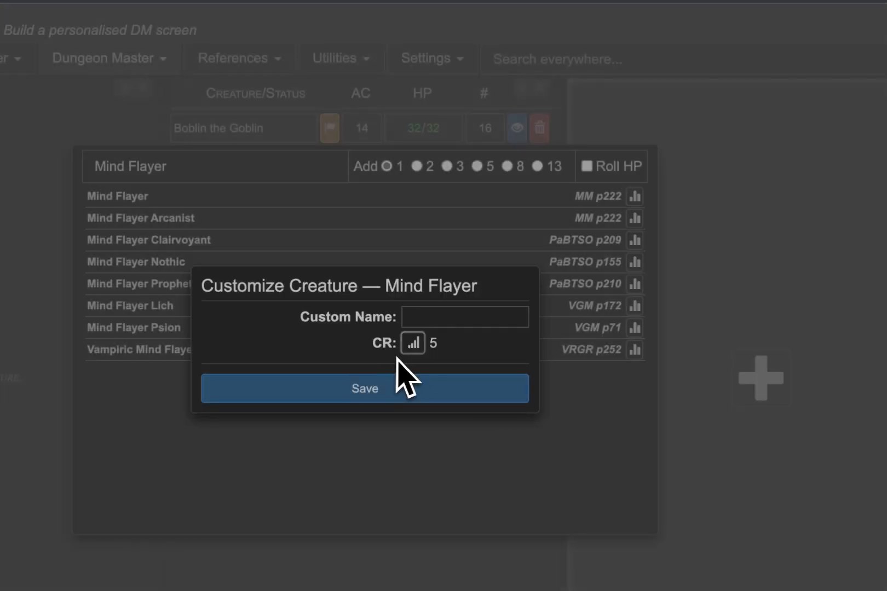
{"action": "left_click", "coordinate": [464, 320]}
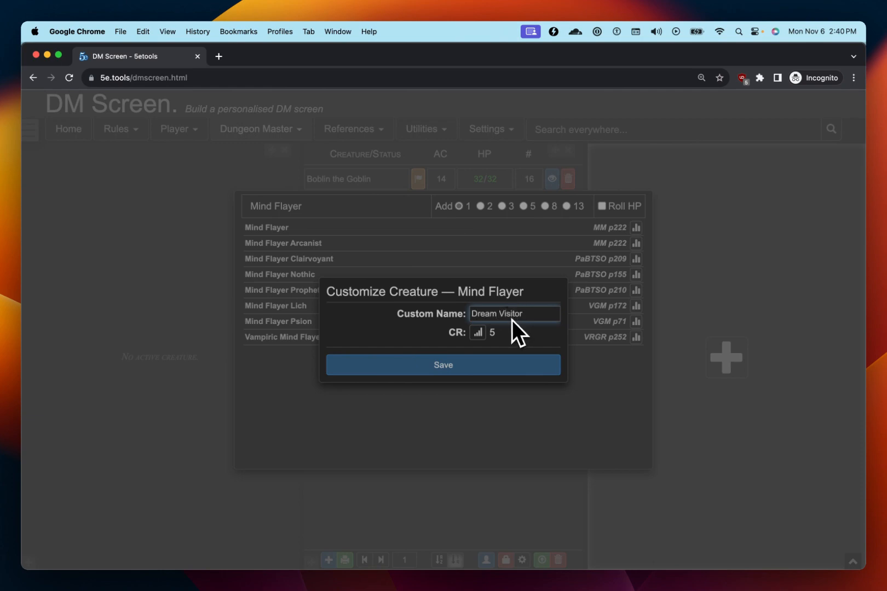
{"action": "left_click", "coordinate": [434, 369]}
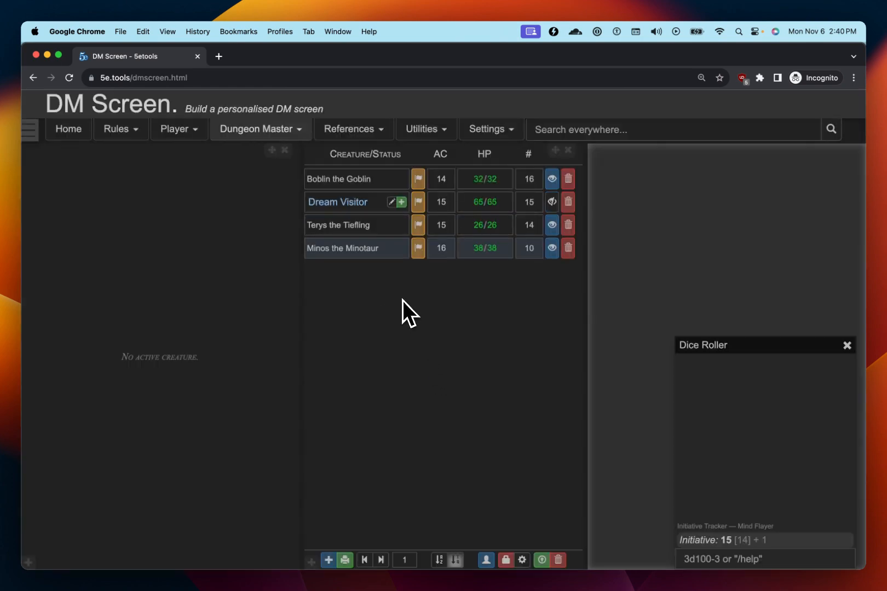
- Search the monsters for Wolf and add one Dire Wolf to the initiative tracker
{"action": "mouse_move", "coordinate": [340, 207]}
{"action": "left_click", "coordinate": [345, 559]}
{"action": "type", "text": "Wo"}
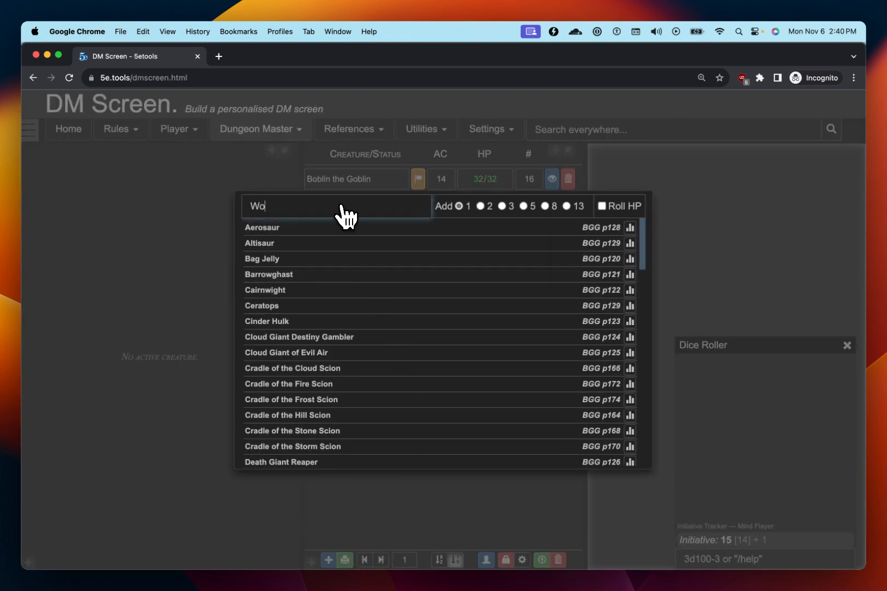
{"action": "type", "text": "lf"}
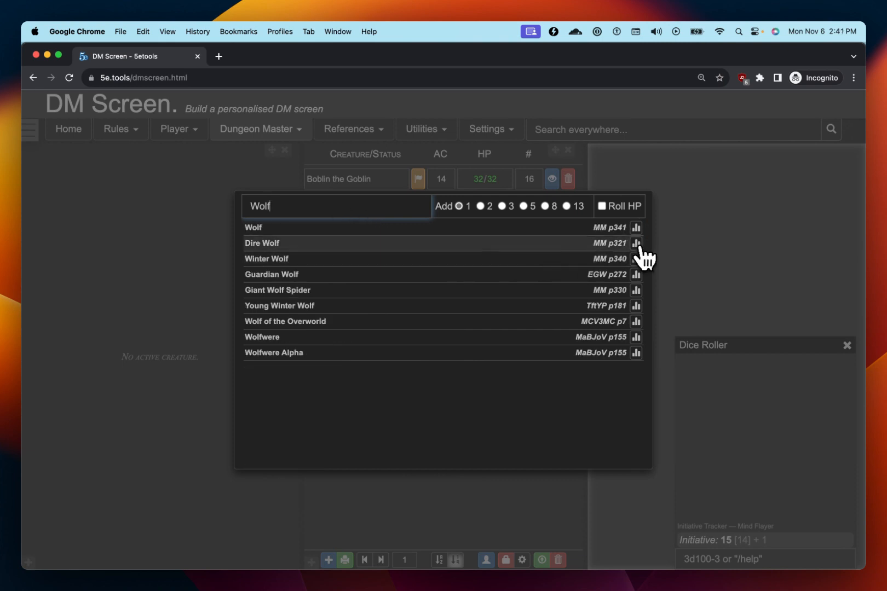
{"action": "left_click", "coordinate": [454, 247]}
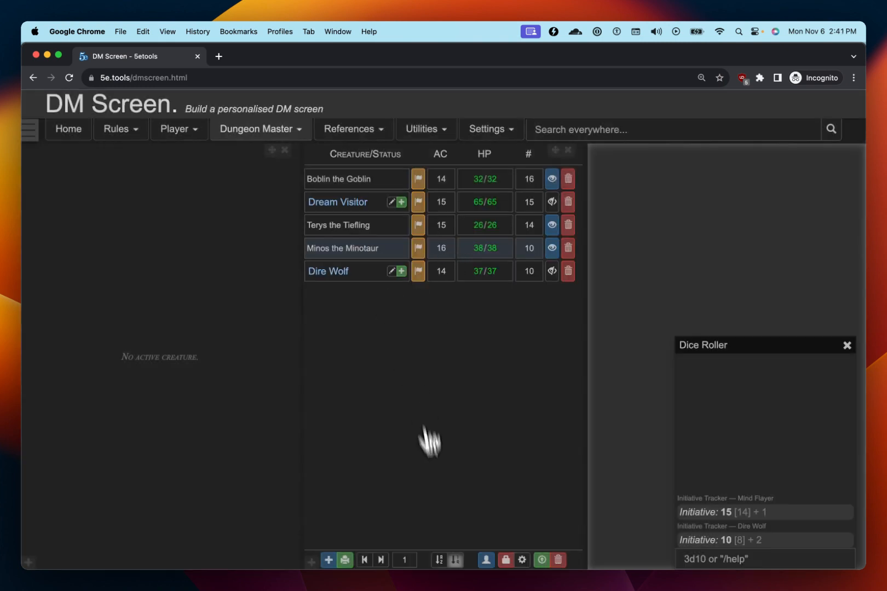
- Move the active turn back to Boblin the Goblin and forward one turn to Dream Visitor
{"action": "left_click", "coordinate": [367, 560]}
{"action": "left_click", "coordinate": [367, 561]}
{"action": "left_click", "coordinate": [367, 561]}
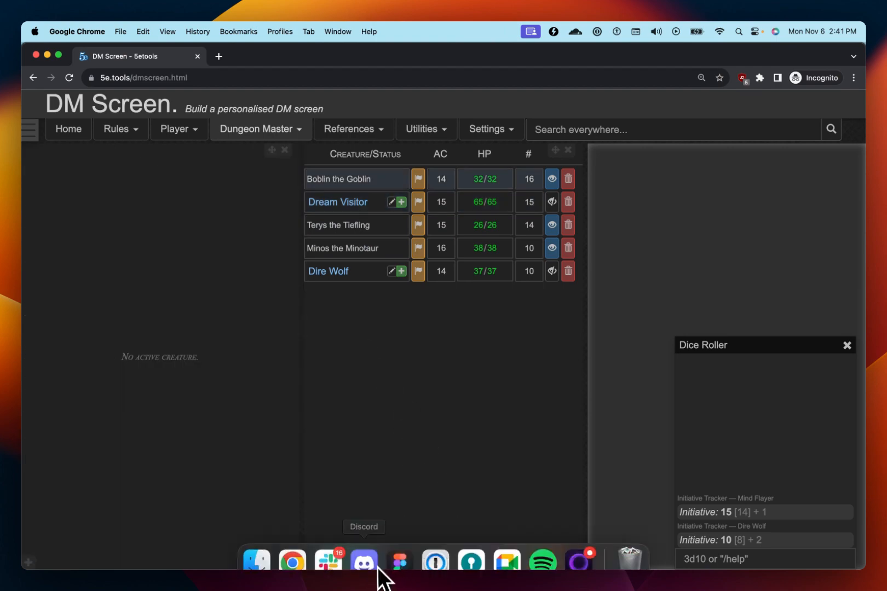
{"action": "left_click", "coordinate": [381, 560]}
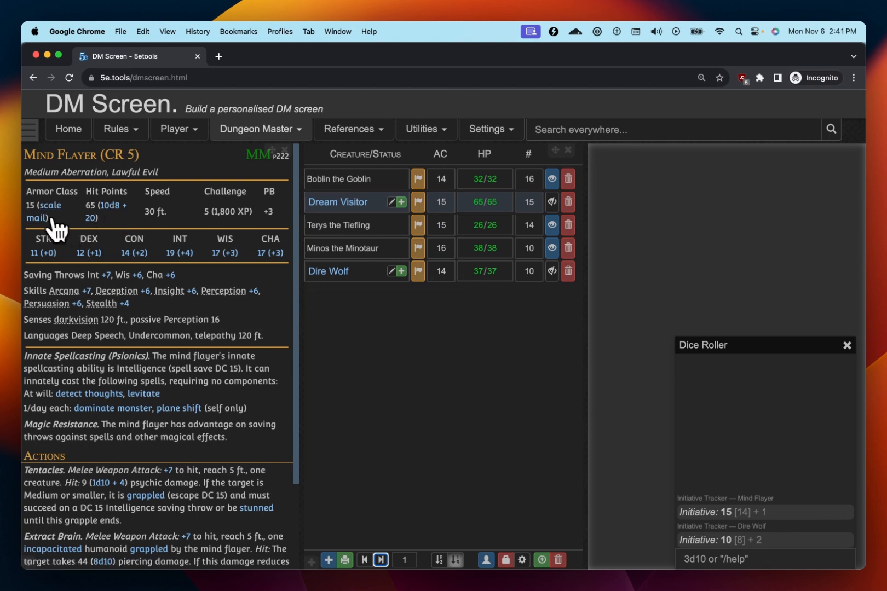
- Preview the scale mail and grappled references in the Mind Flayer's stat block and roll its Deception check
{"action": "mouse_move", "coordinate": [54, 213]}
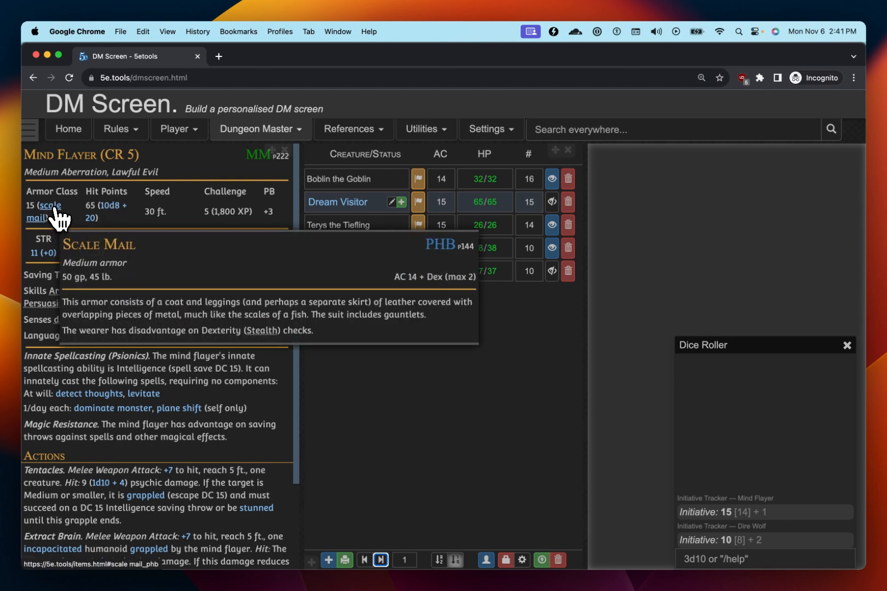
{"action": "scroll", "coordinate": [176, 482], "scroll_direction": "down", "scroll_amount": 3}
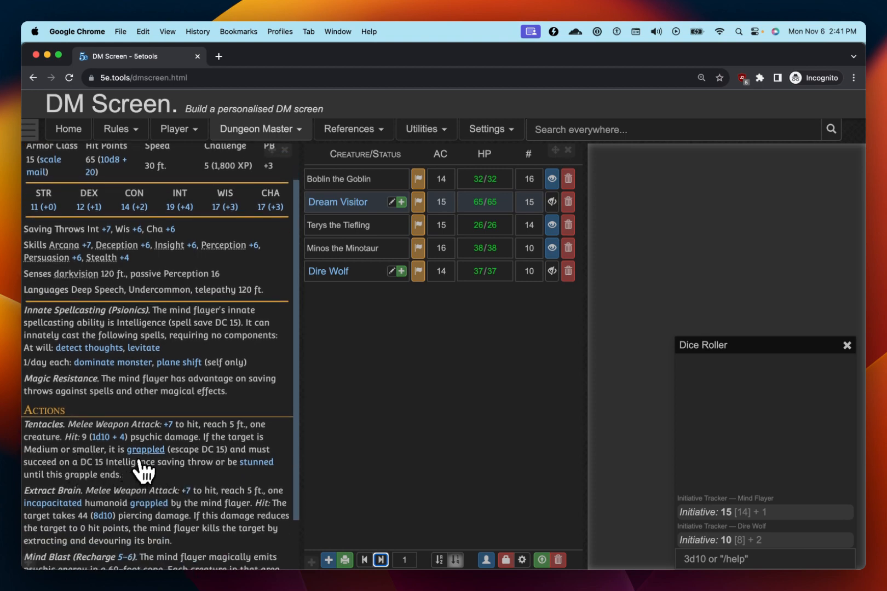
{"action": "mouse_move", "coordinate": [146, 454]}
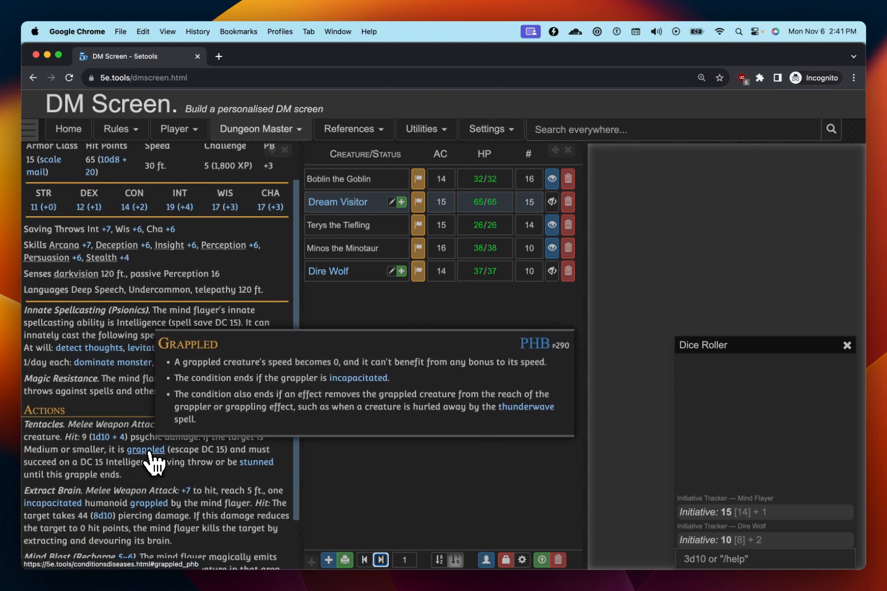
{"action": "scroll", "coordinate": [217, 432], "scroll_direction": "up", "scroll_amount": 3}
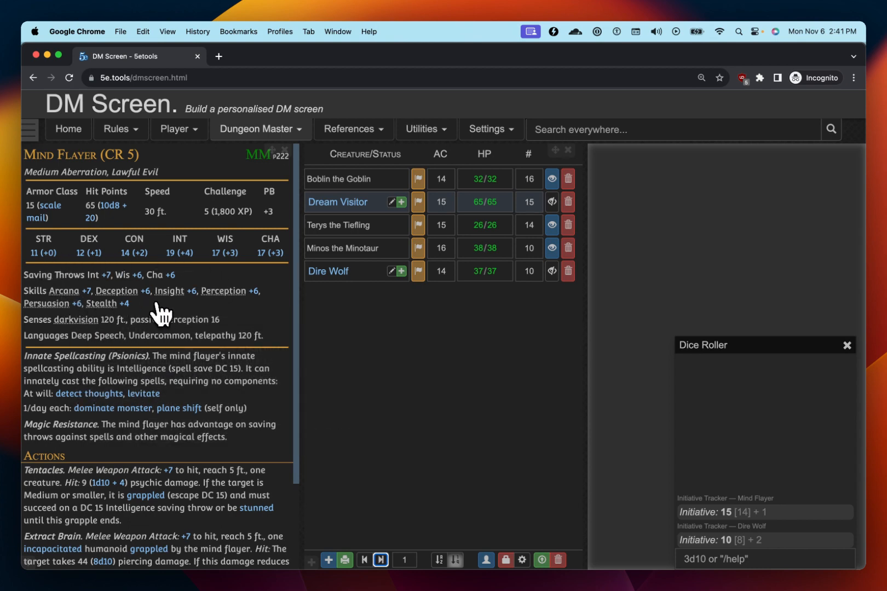
{"action": "left_click", "coordinate": [144, 293]}
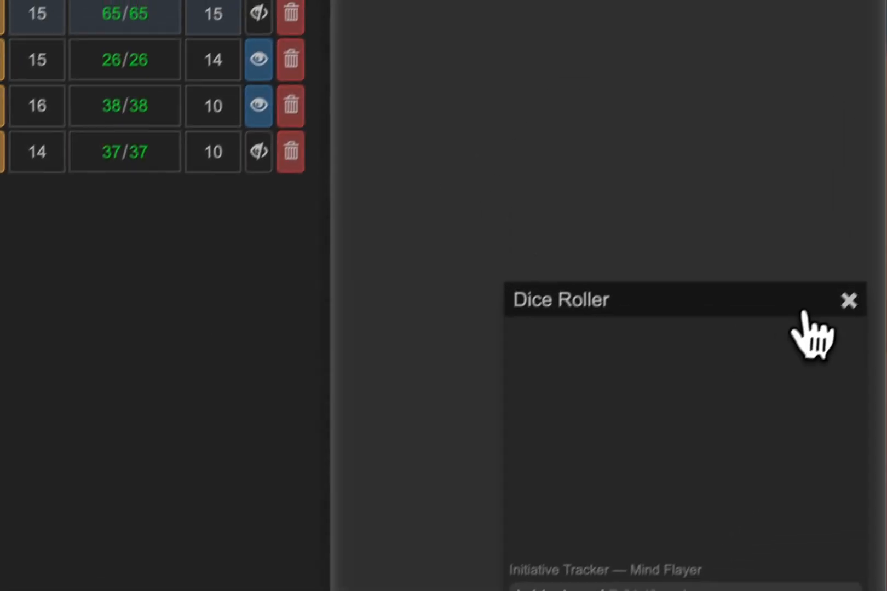
- Collapse and reopen the floating dice roller, leaving it collapsed and the third panel empty
{"action": "left_click", "coordinate": [829, 120]}
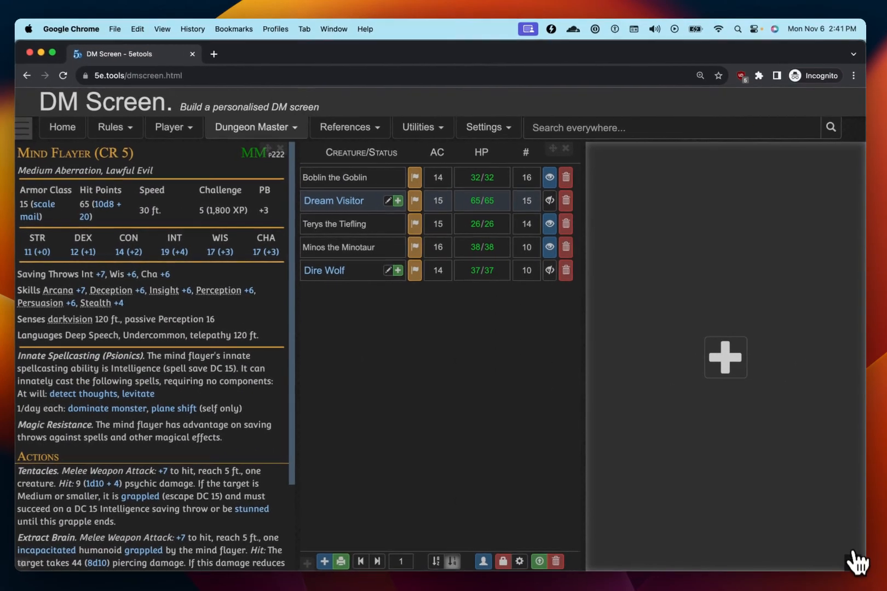
{"action": "left_click", "coordinate": [854, 559]}
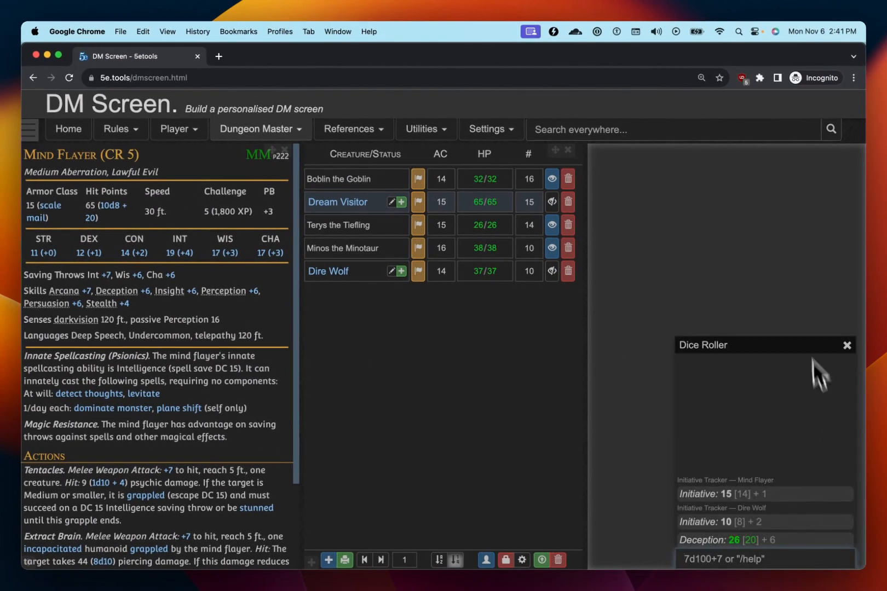
{"action": "left_click", "coordinate": [725, 360]}
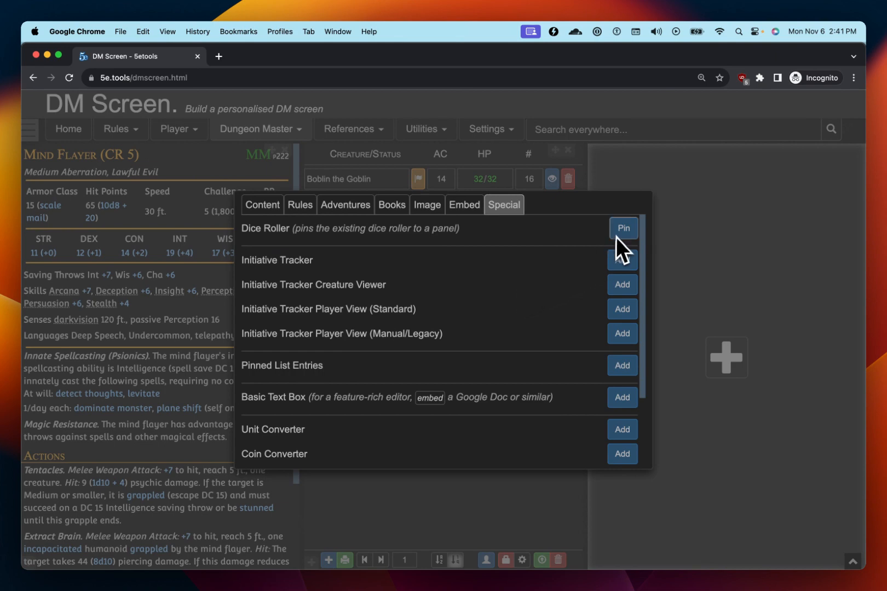
{"action": "left_click", "coordinate": [668, 241]}
{"action": "left_click", "coordinate": [853, 561]}
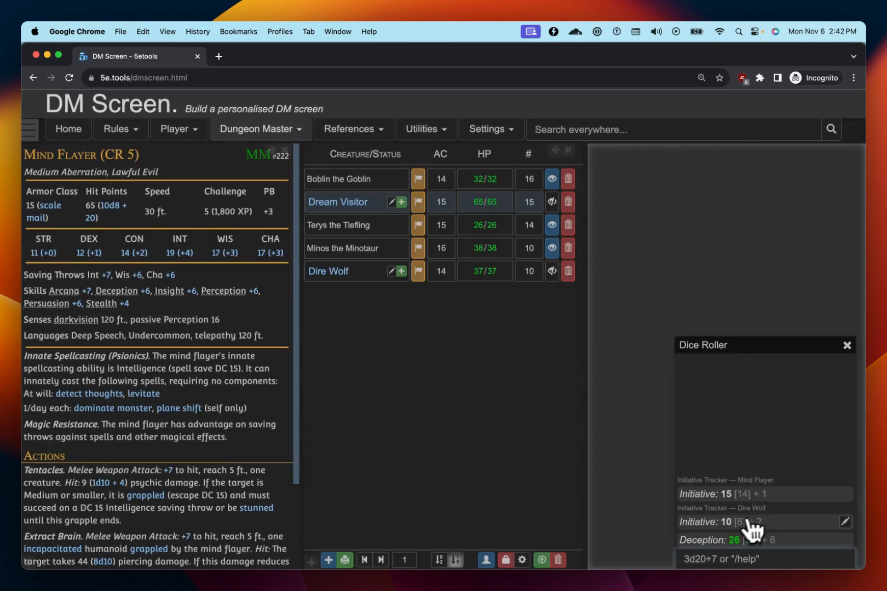
{"action": "left_click", "coordinate": [816, 346]}
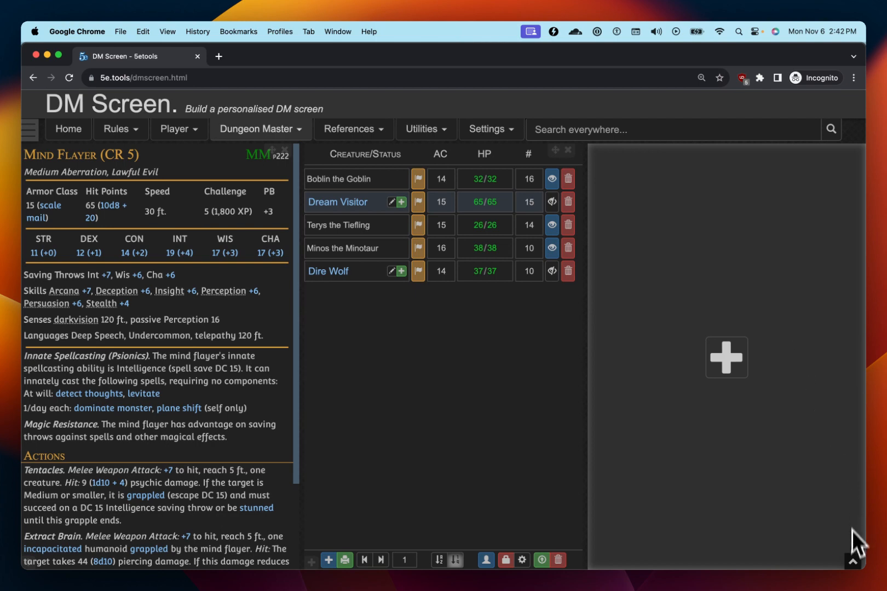
- Pin the dice roller to the empty third panel and remove it from there again
{"action": "left_click", "coordinate": [741, 369]}
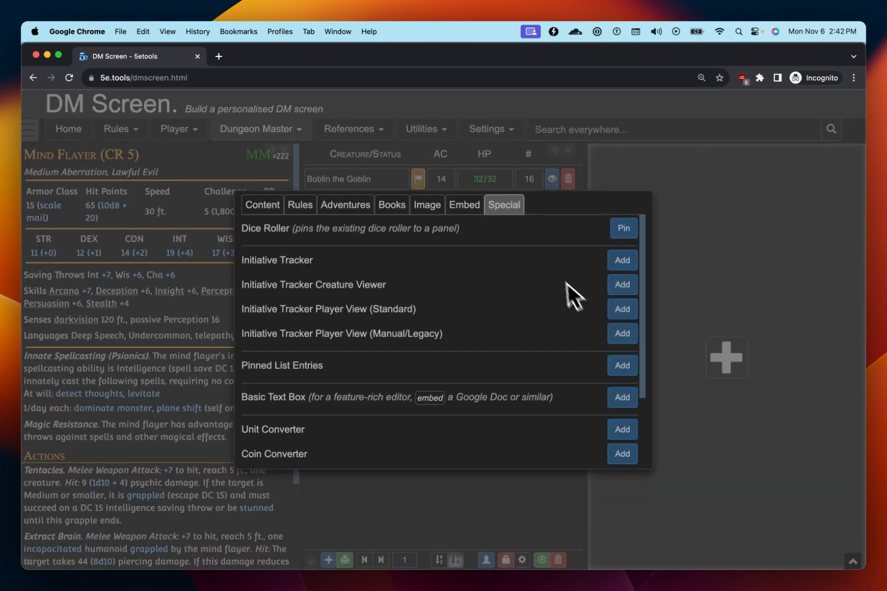
{"action": "left_click", "coordinate": [624, 229]}
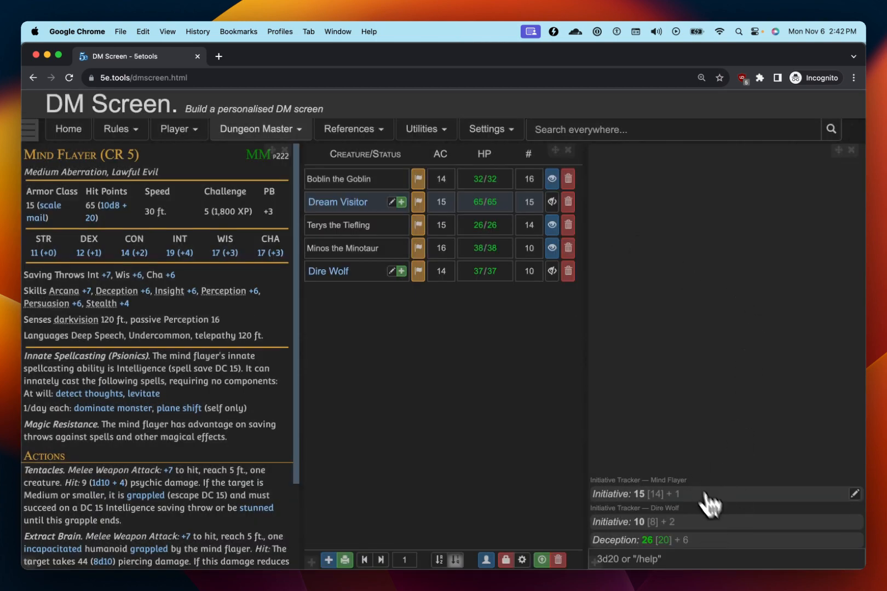
{"action": "left_click", "coordinate": [850, 152]}
- Open the embed options for adding content to the empty third panel
{"action": "left_click", "coordinate": [743, 359]}
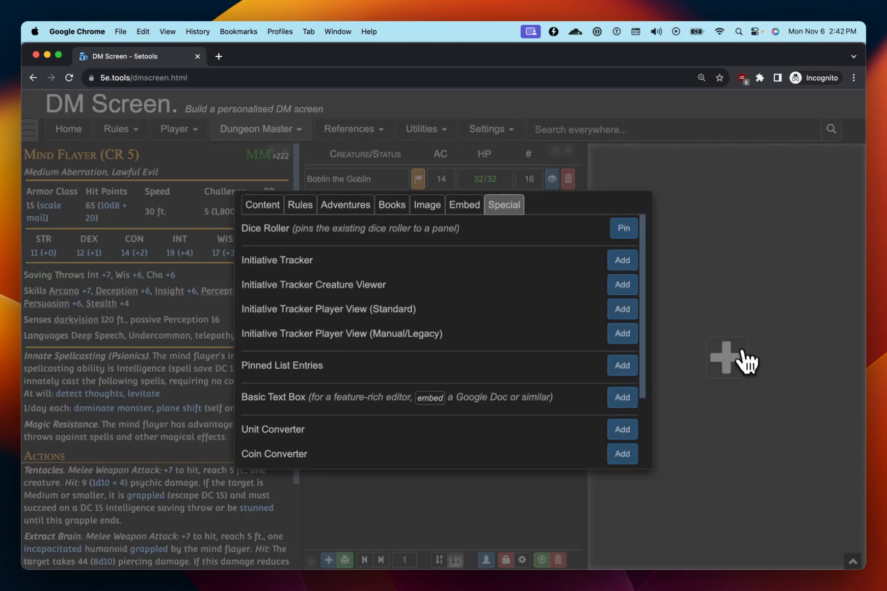
{"action": "scroll", "coordinate": [505, 322], "scroll_direction": "down", "scroll_amount": 1}
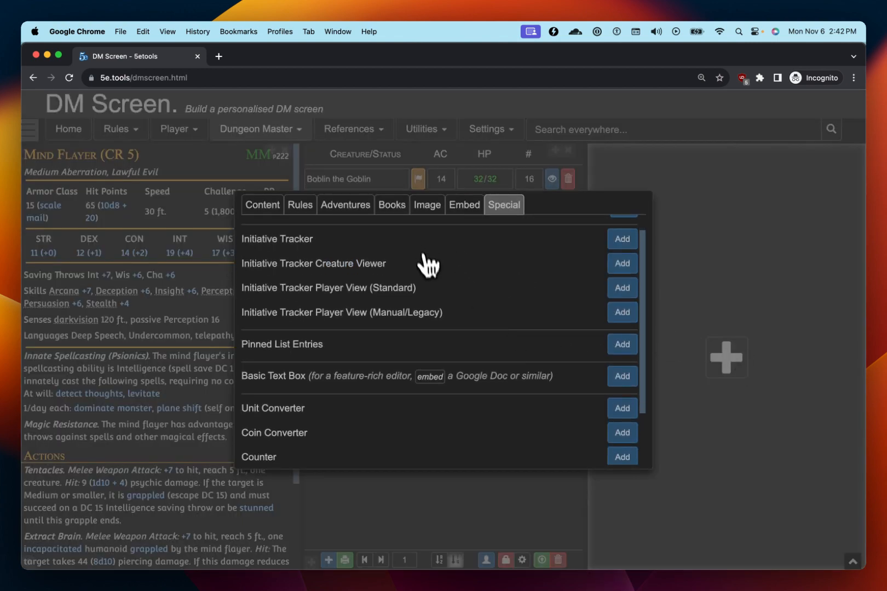
{"action": "left_click", "coordinate": [465, 210]}
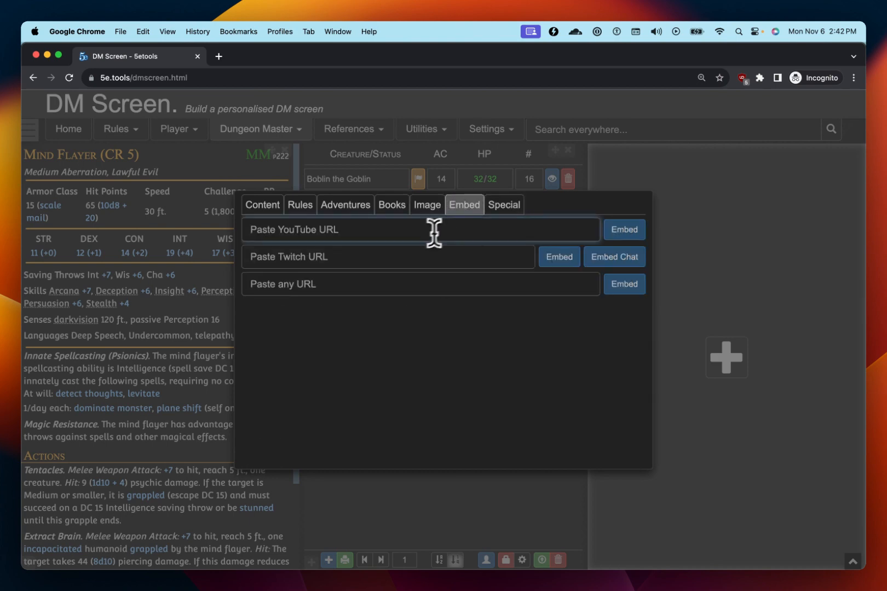
- Search for "youtube epic combat music" in a new browser tab, open the LEGENDARY epic battle music video, copy its URL and close the tab
{"action": "key", "text": "super+t"}
{"action": "type", "text": "youtube "}
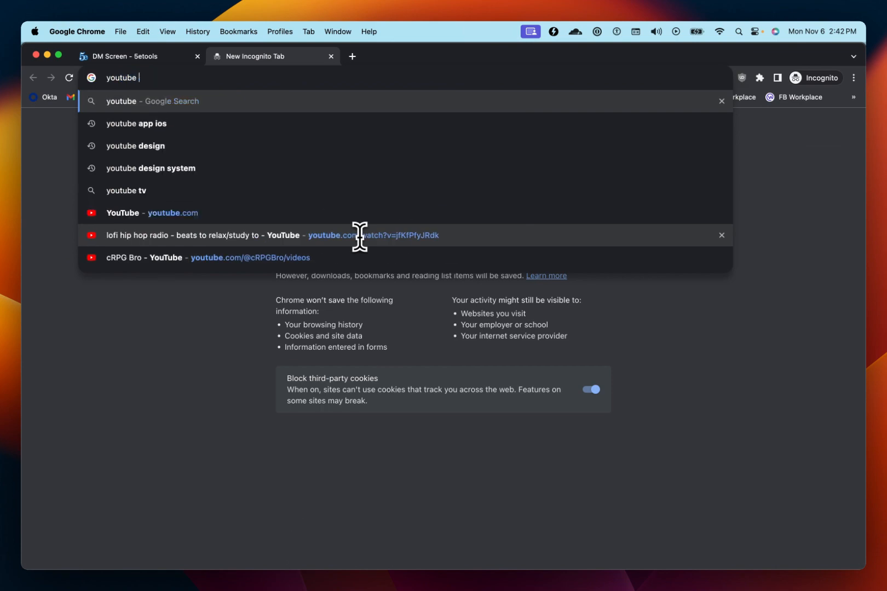
{"action": "type", "text": "epic combat music"}
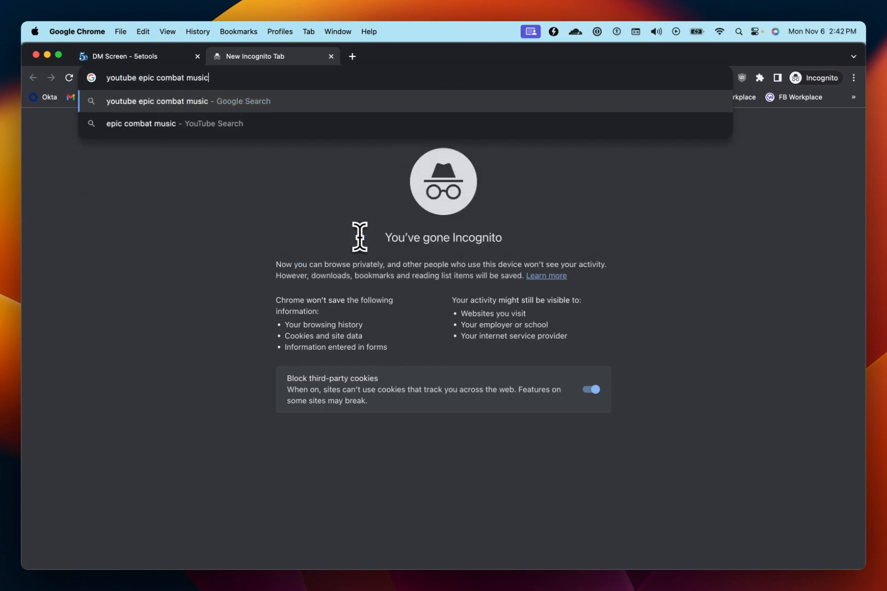
{"action": "key", "text": "Return"}
{"action": "left_click", "coordinate": [368, 236]}
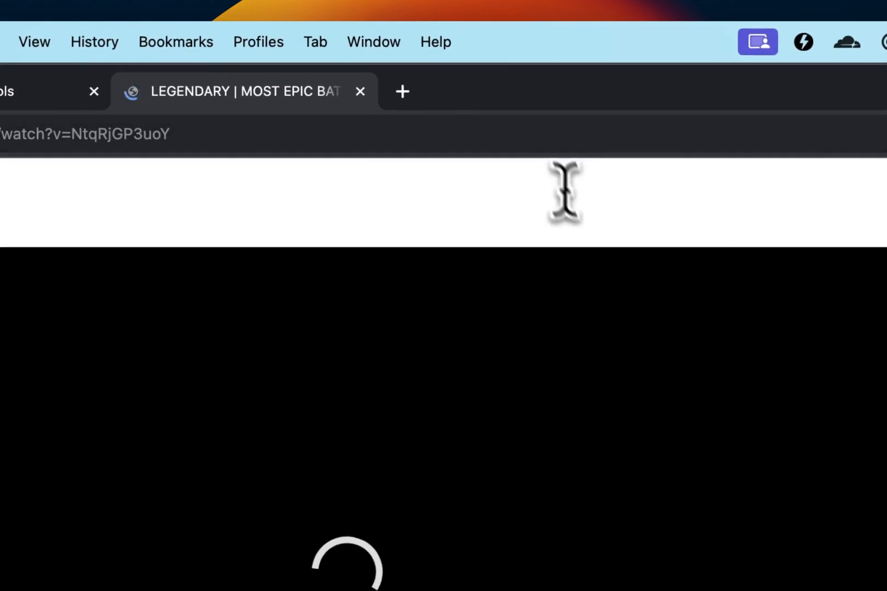
{"action": "left_click", "coordinate": [515, 135]}
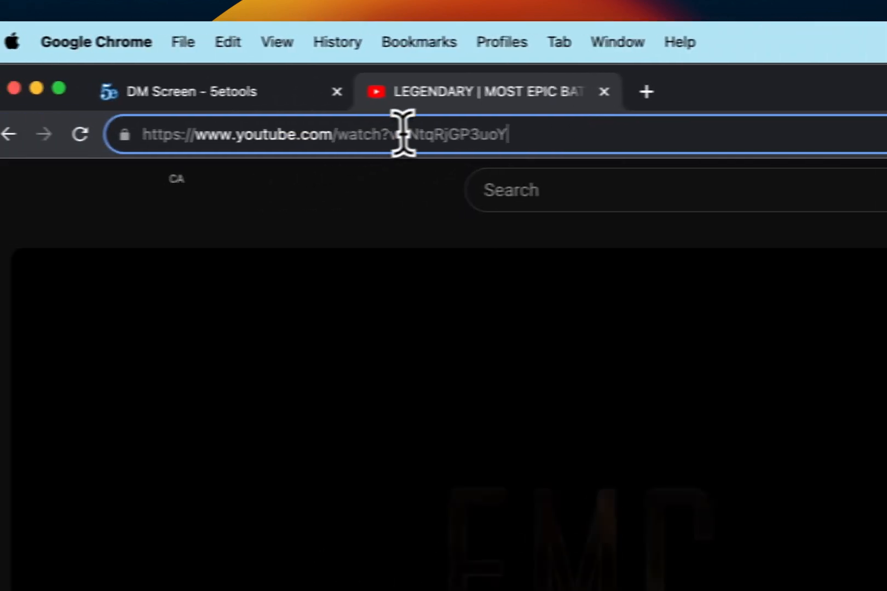
{"action": "key", "text": "super+c"}
{"action": "left_click", "coordinate": [639, 91]}
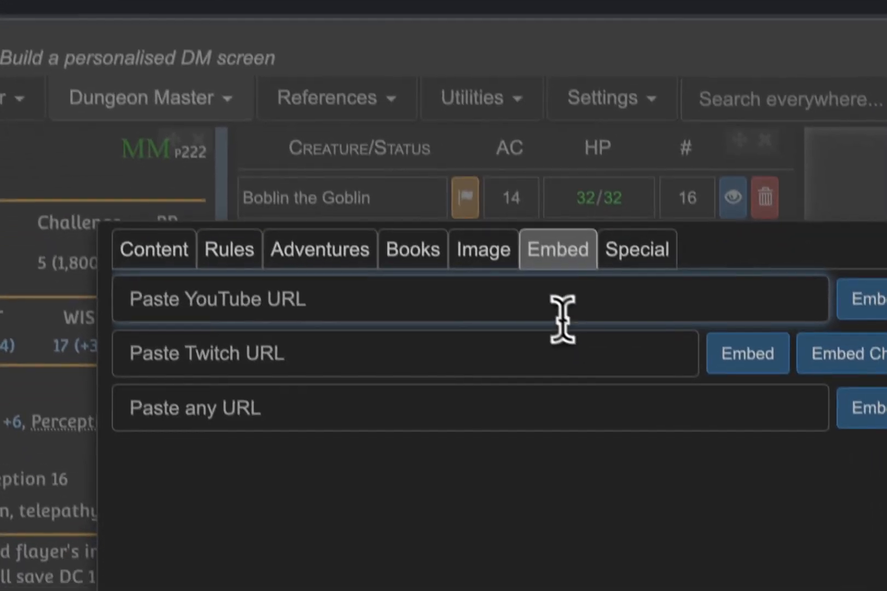
- Embed the copied YouTube URL as a video in the empty third panel
{"action": "left_click", "coordinate": [870, 477]}
{"action": "key", "text": "super+v"}
{"action": "left_click", "coordinate": [860, 279]}
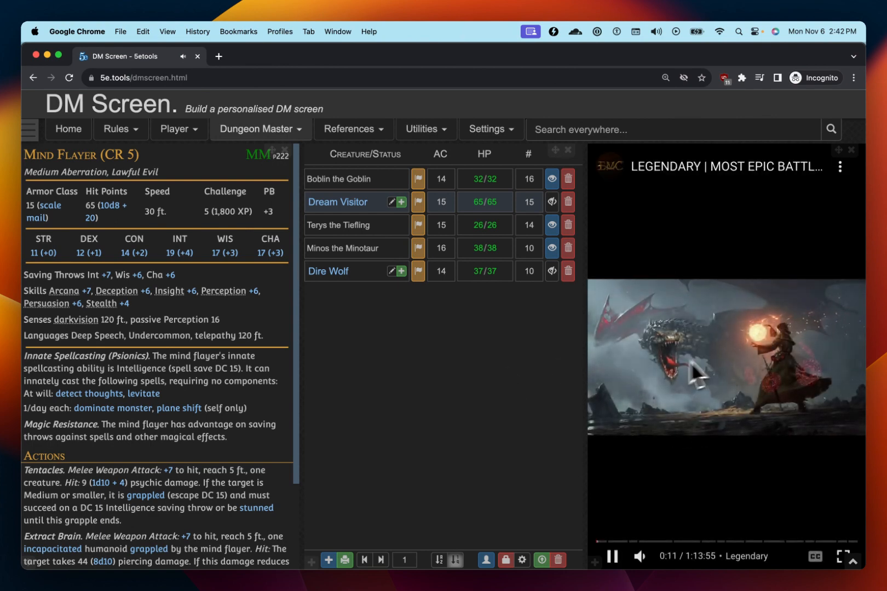
- Set the initiative tracker's round number to 2
{"action": "double_click", "coordinate": [406, 559]}
{"action": "type", "text": "2"}
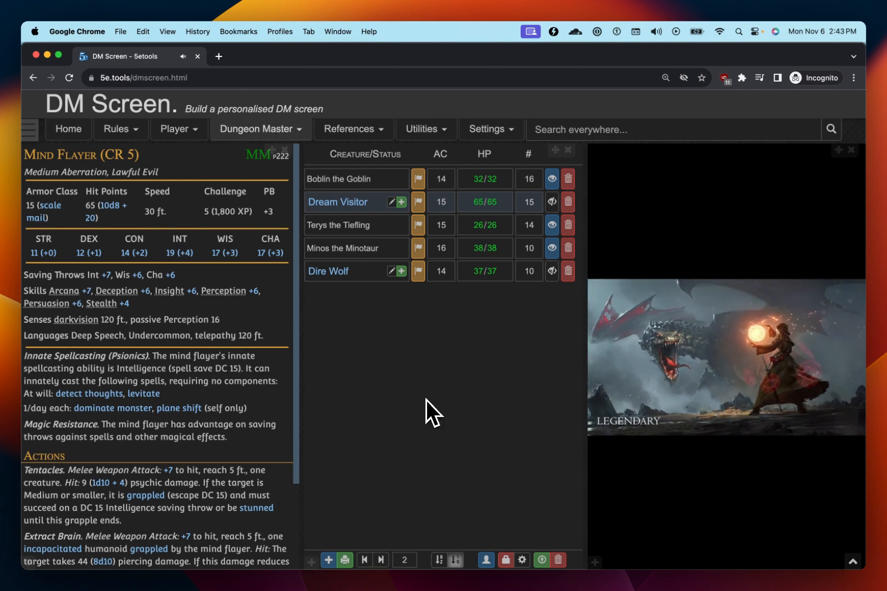